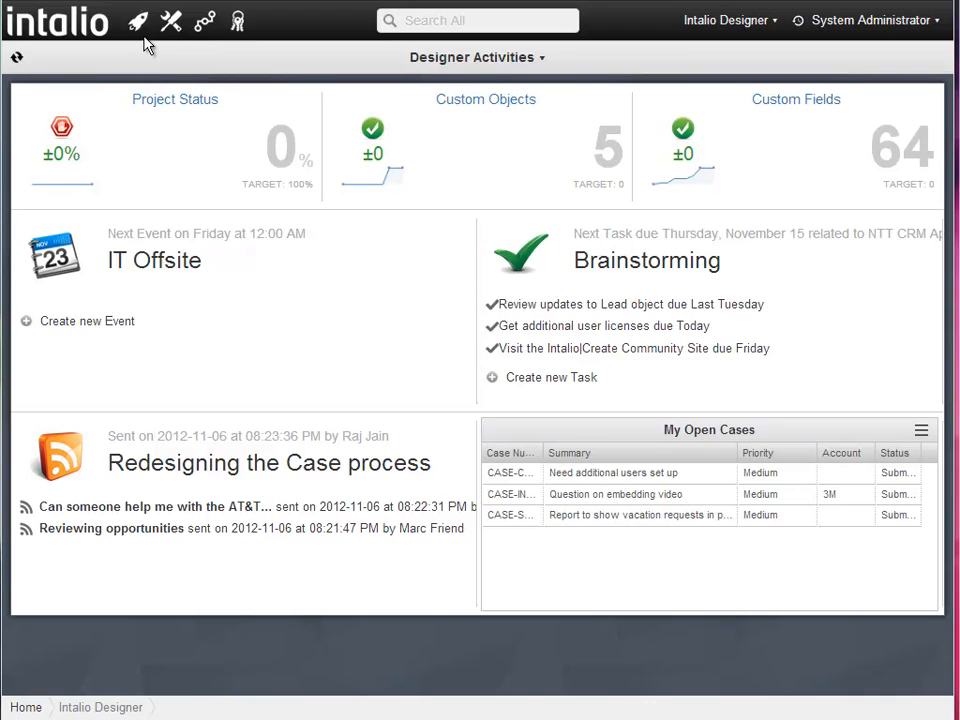
- Open the Average Annual Profits dashlet from the Reporting > Chart Dashlets list
click(176, 26)
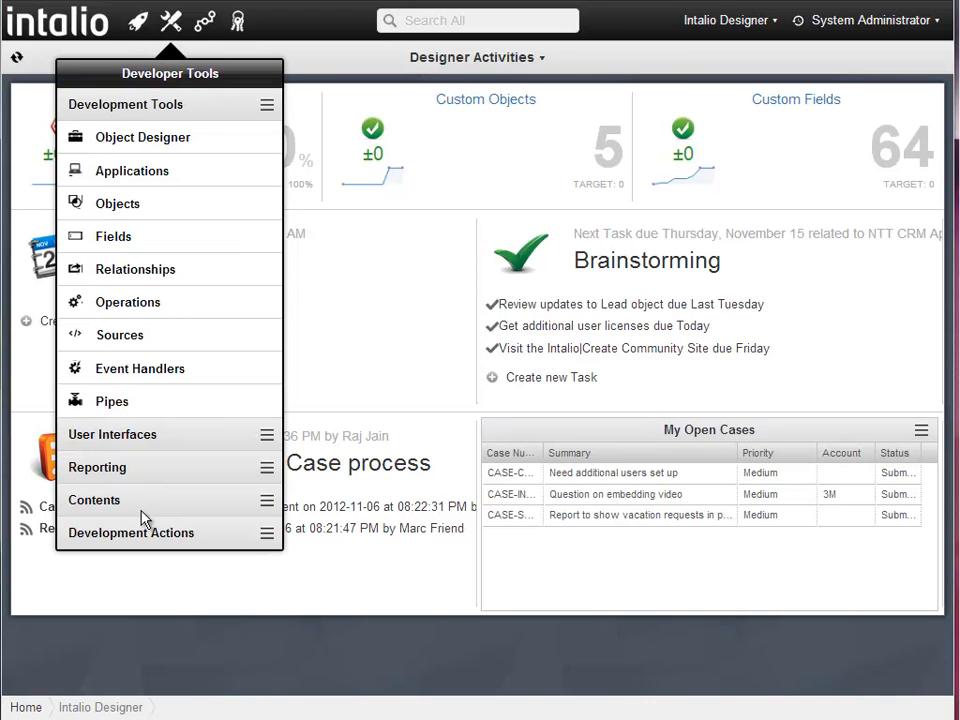
click(140, 474)
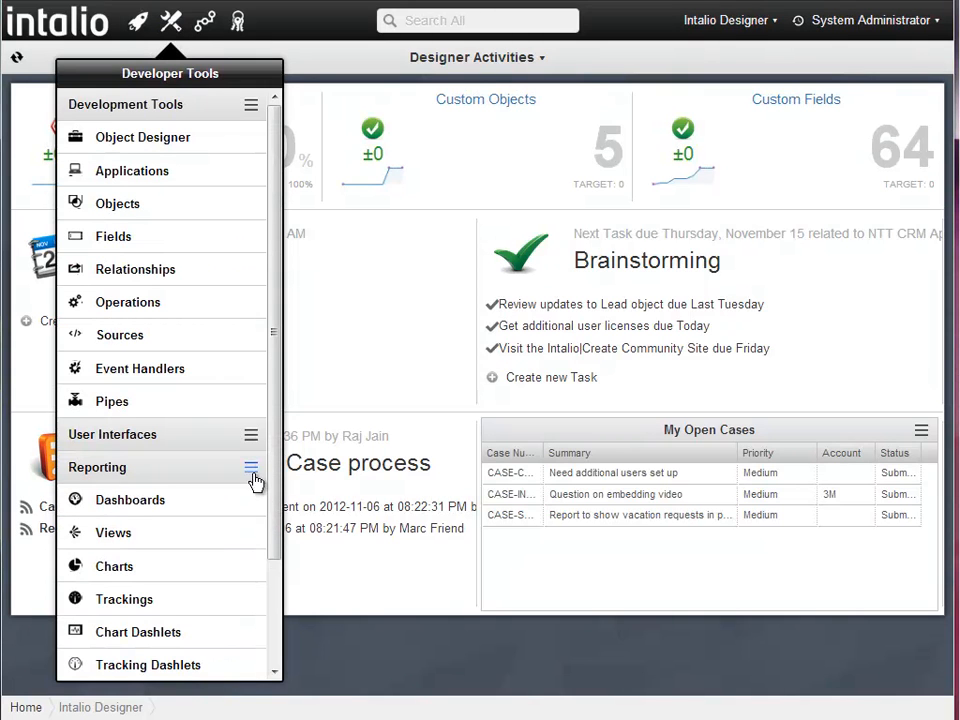
drag(274, 506, 281, 566)
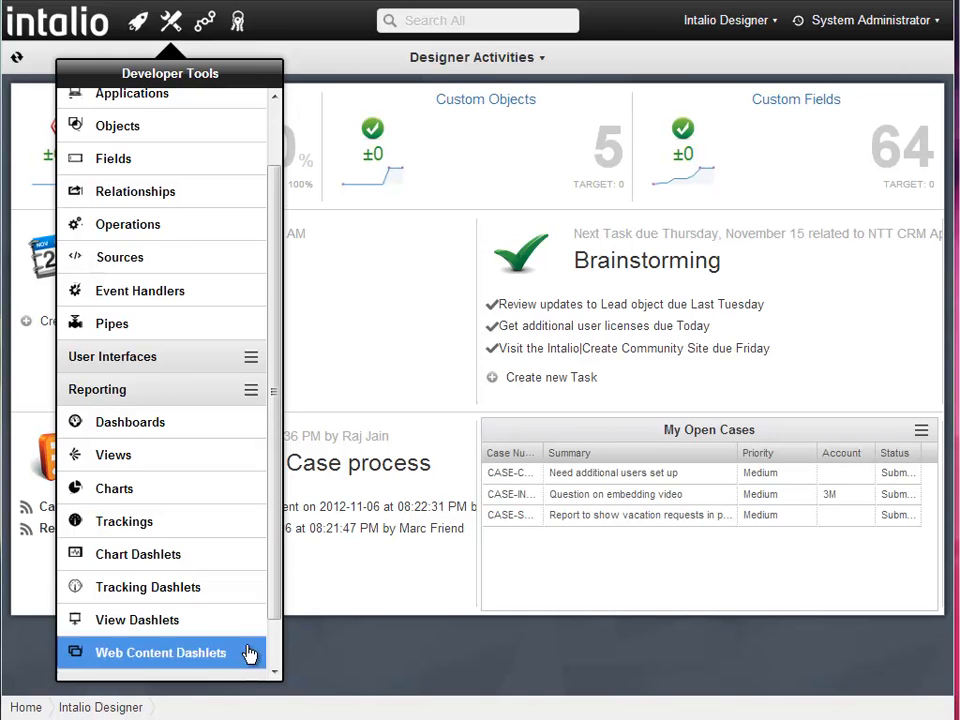
click(182, 560)
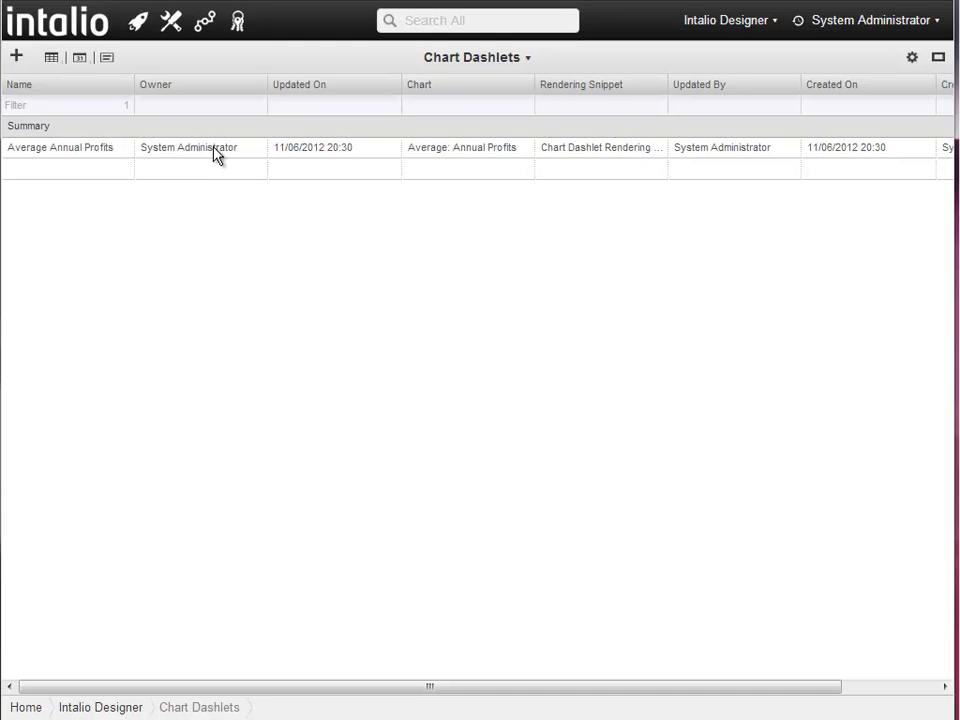
double_click(215, 150)
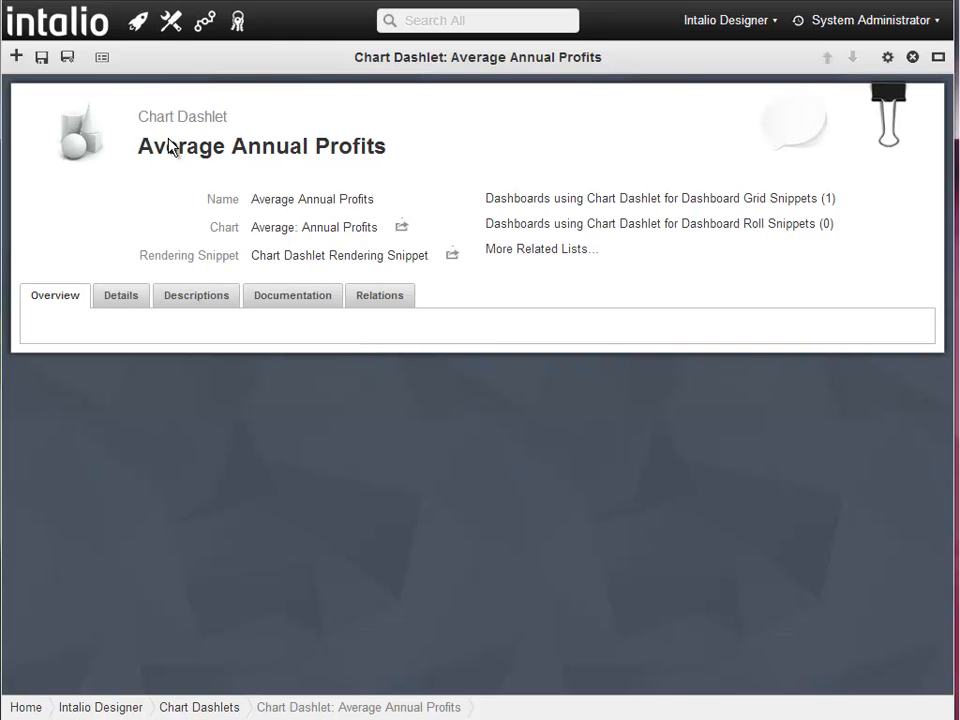
- Go back to the Designer Activities home dashboard using the intalio logo
click(170, 22)
click(45, 22)
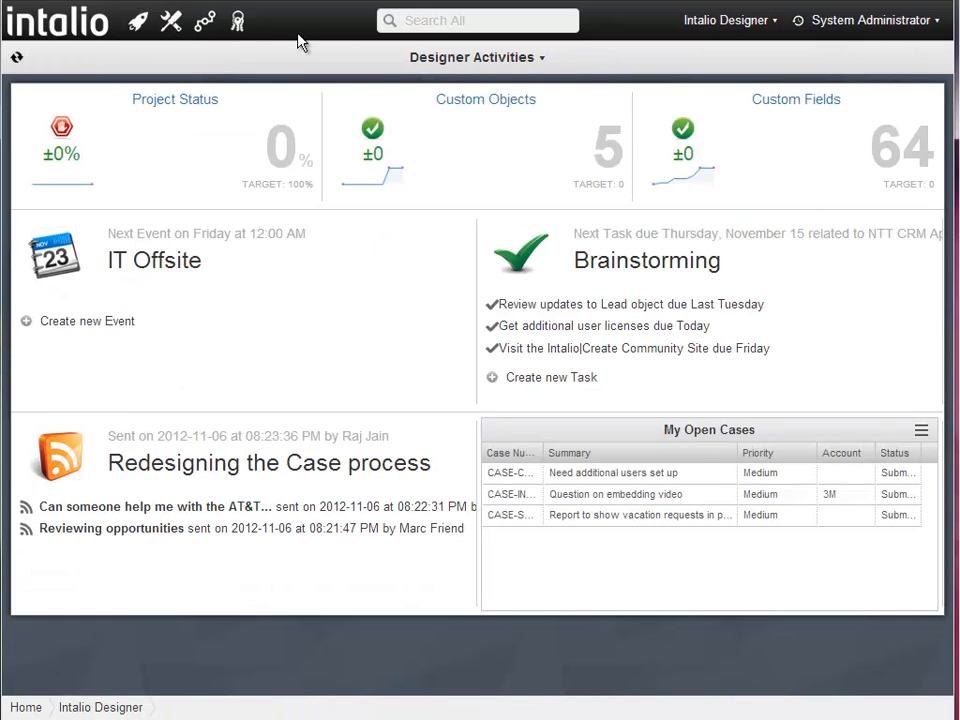
- Switch to the Sample Dashboard, view the accounts behind its profits chart, then reach Chart Dashlets
click(424, 58)
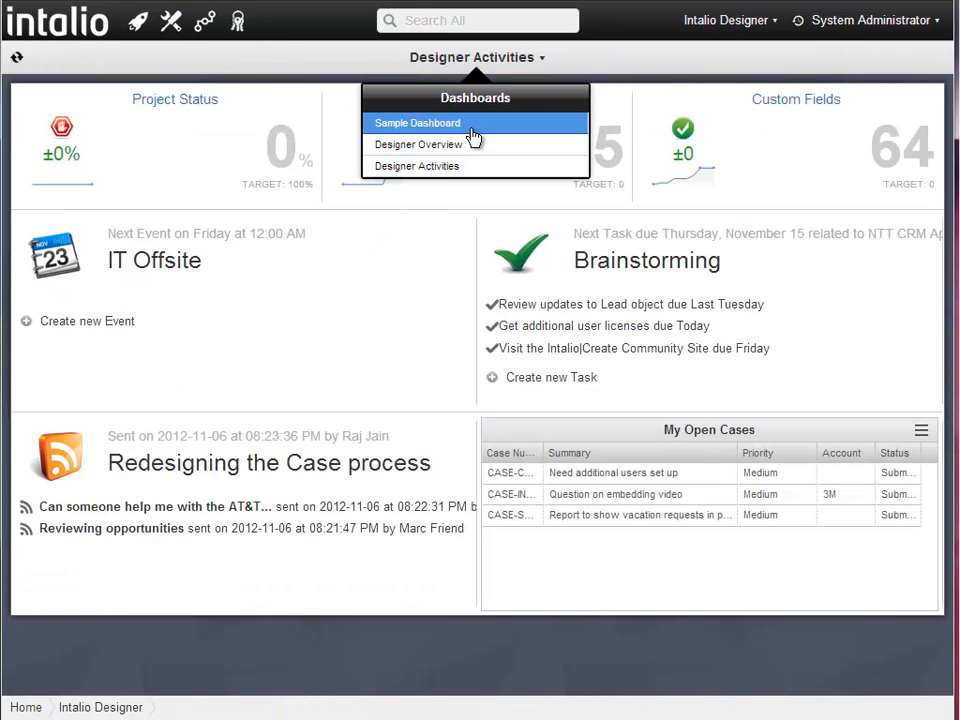
click(473, 137)
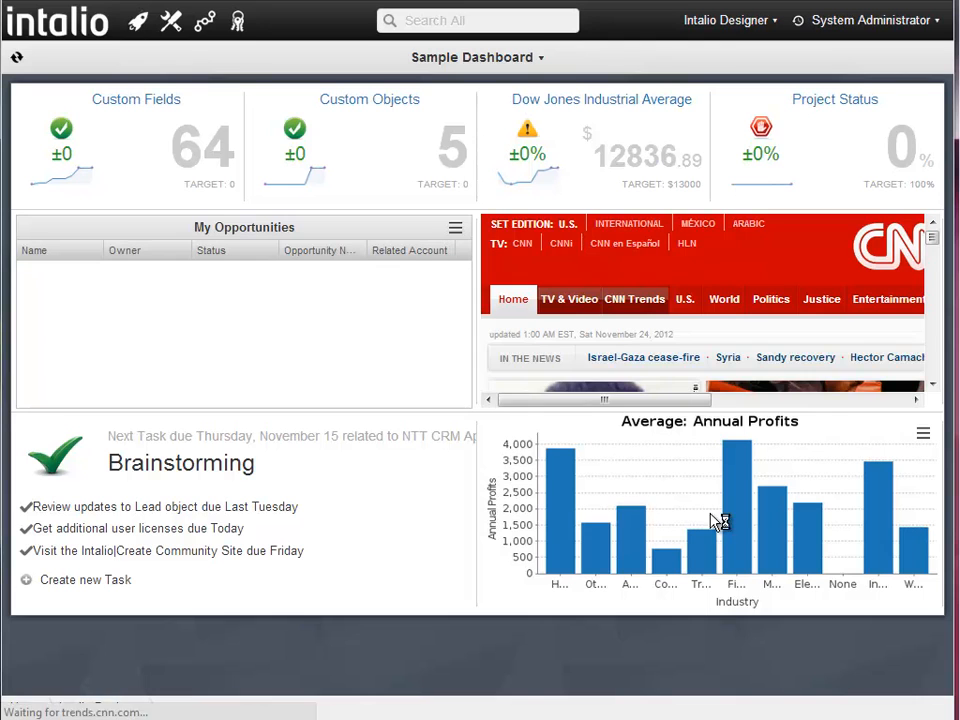
click(924, 438)
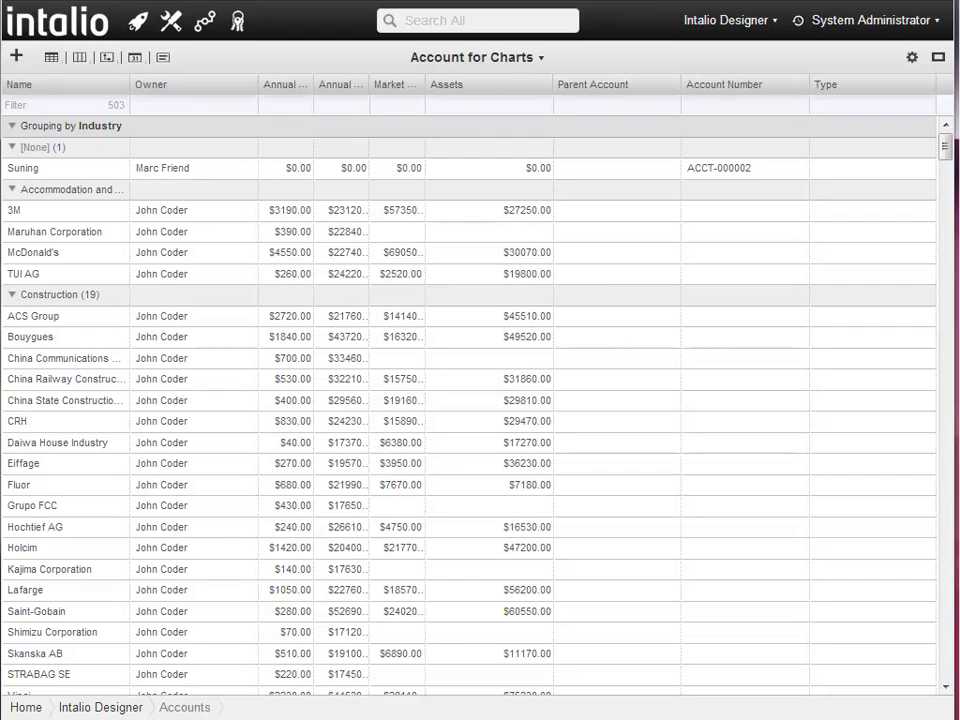
click(171, 20)
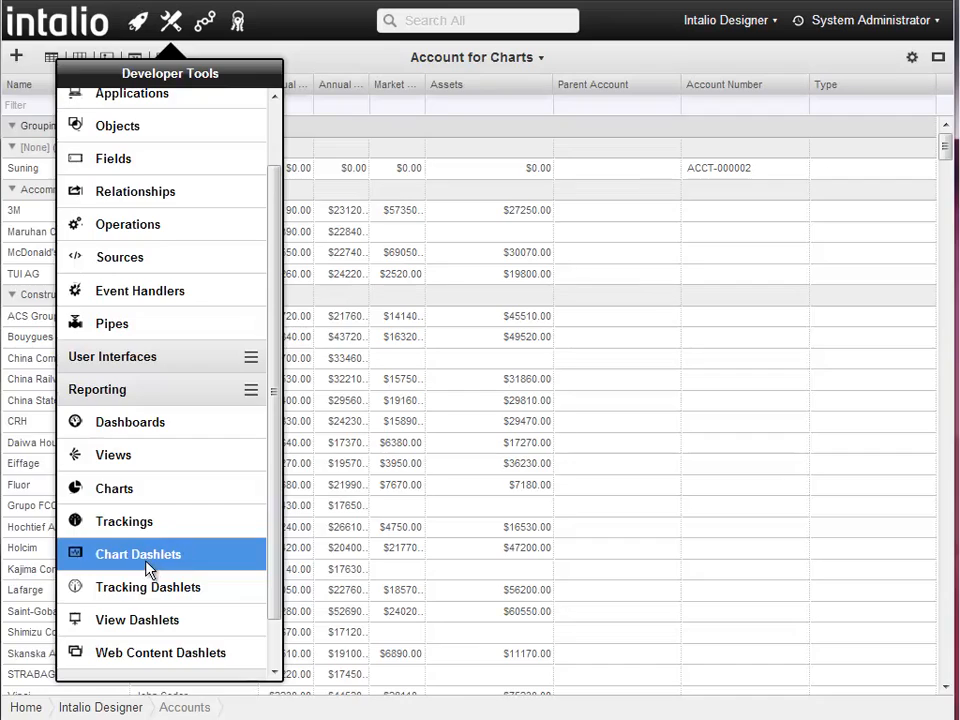
click(155, 556)
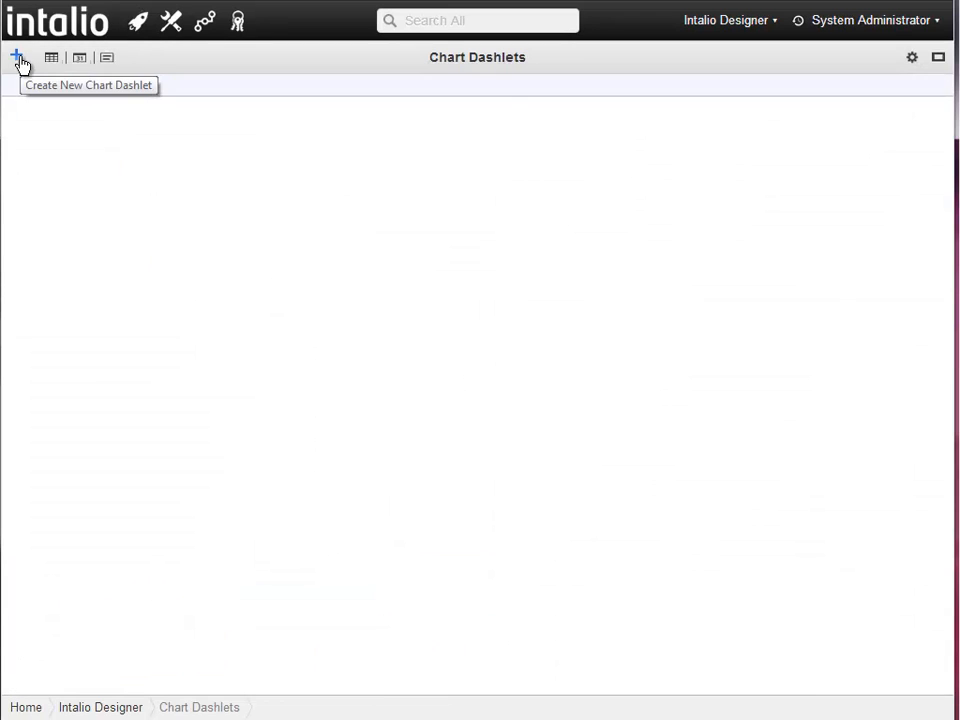
- Create and save a chart dashlet named 'New Dashlet' using the Objects by Application chart
click(19, 59)
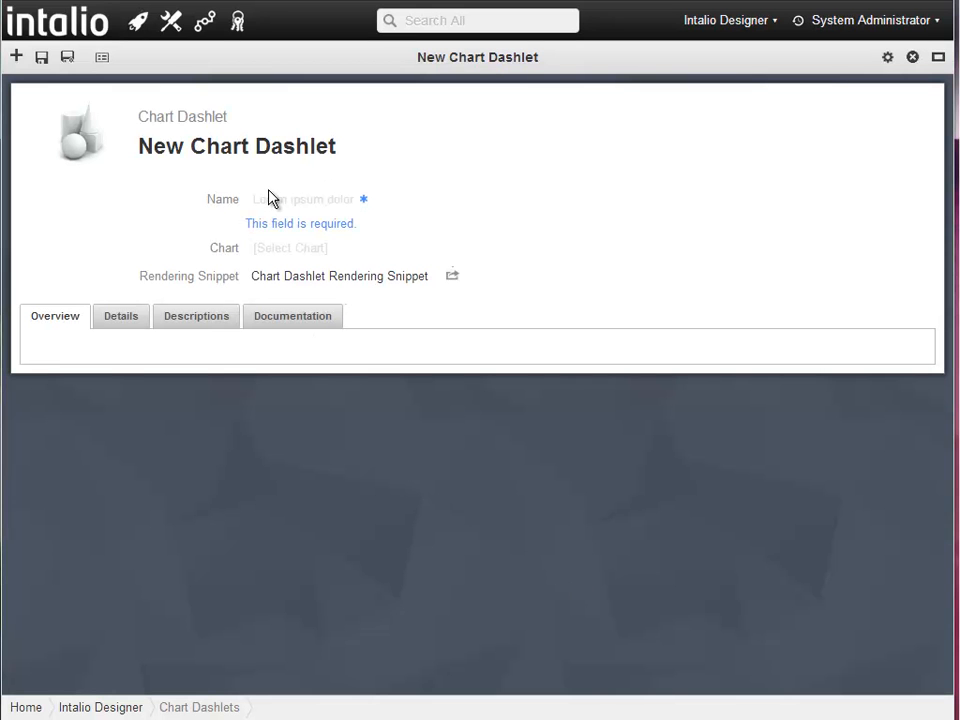
click(270, 200)
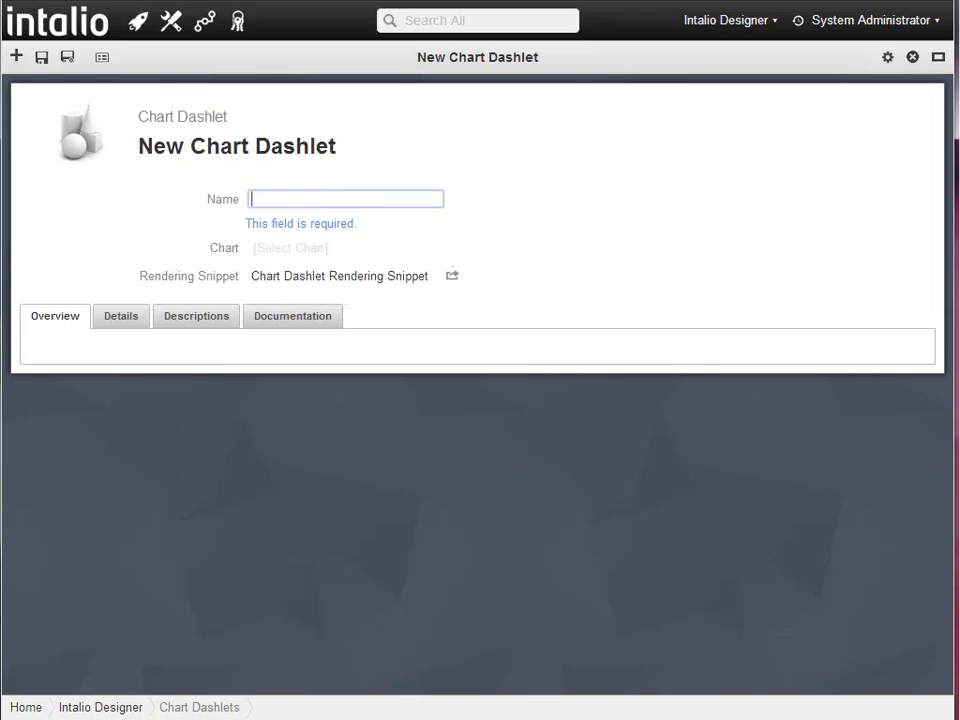
text(A)
key(BackSpace)
text(New Dashlet)
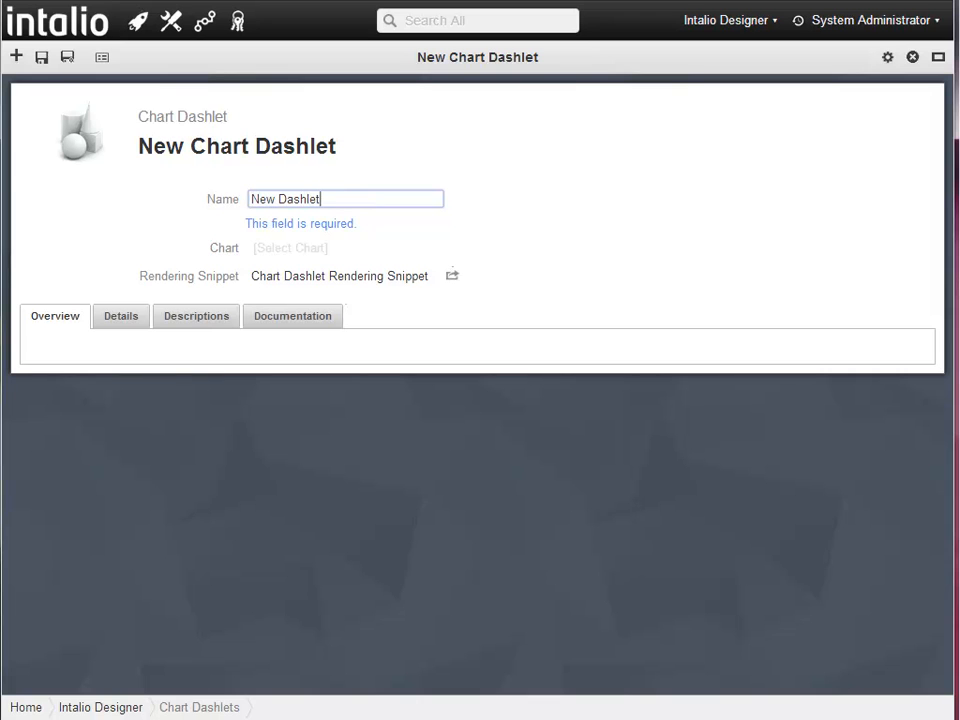
key(Tab)
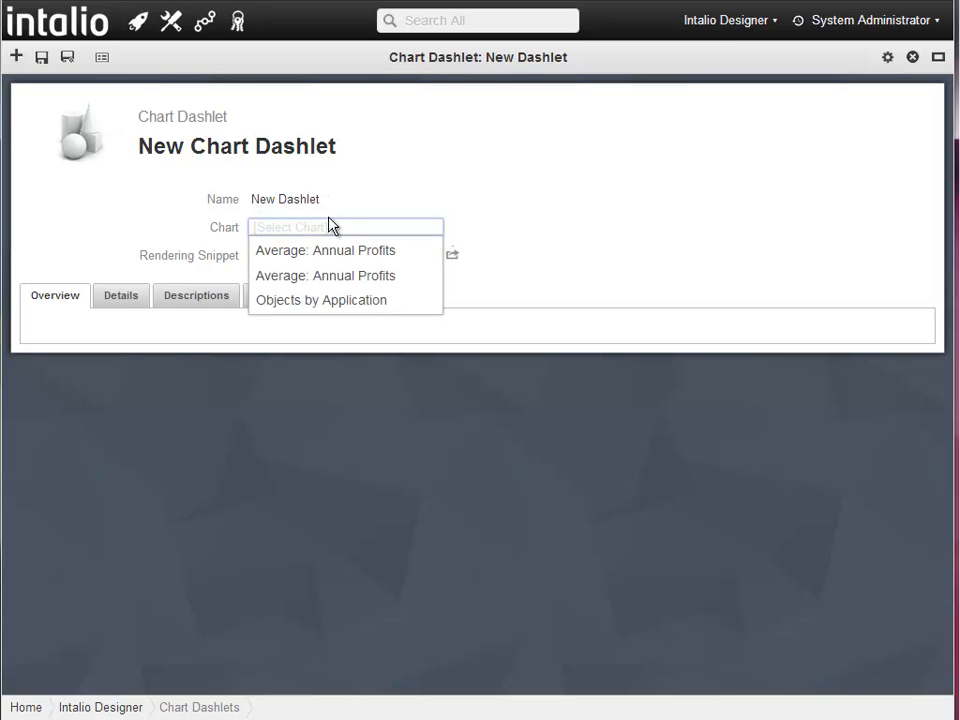
click(345, 303)
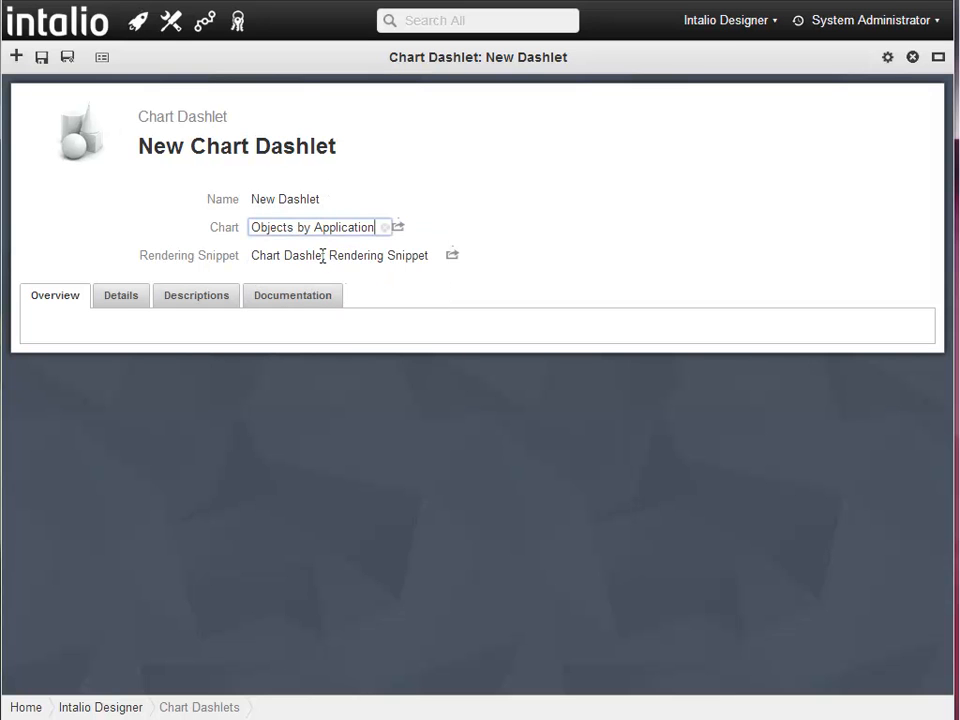
click(40, 59)
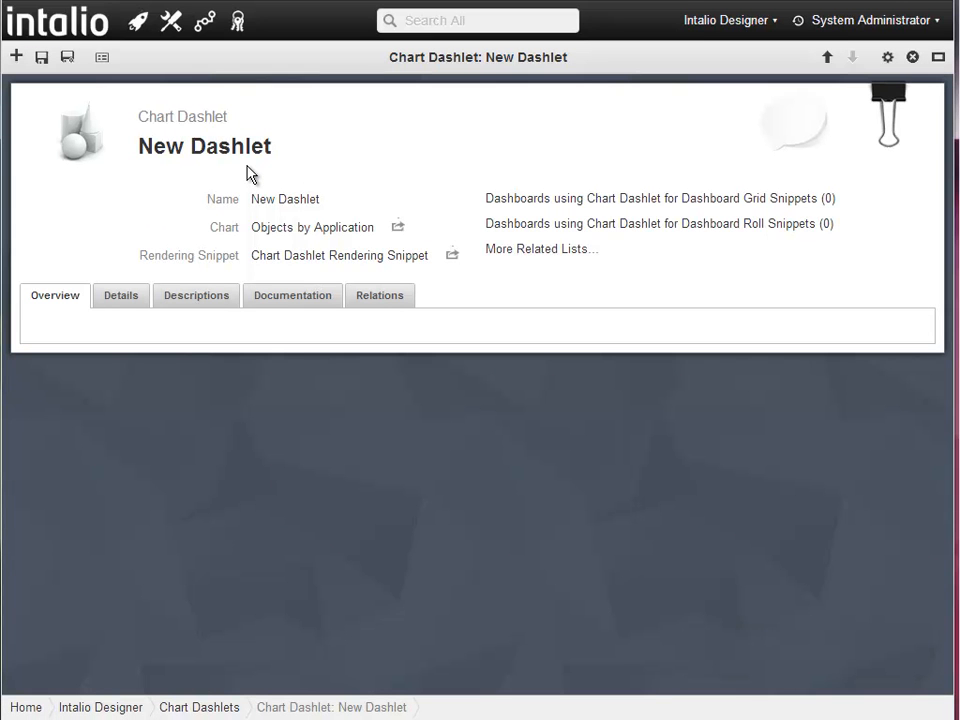
- Open the Custom Objects dashlet from the Tracking Dashlets list
click(173, 21)
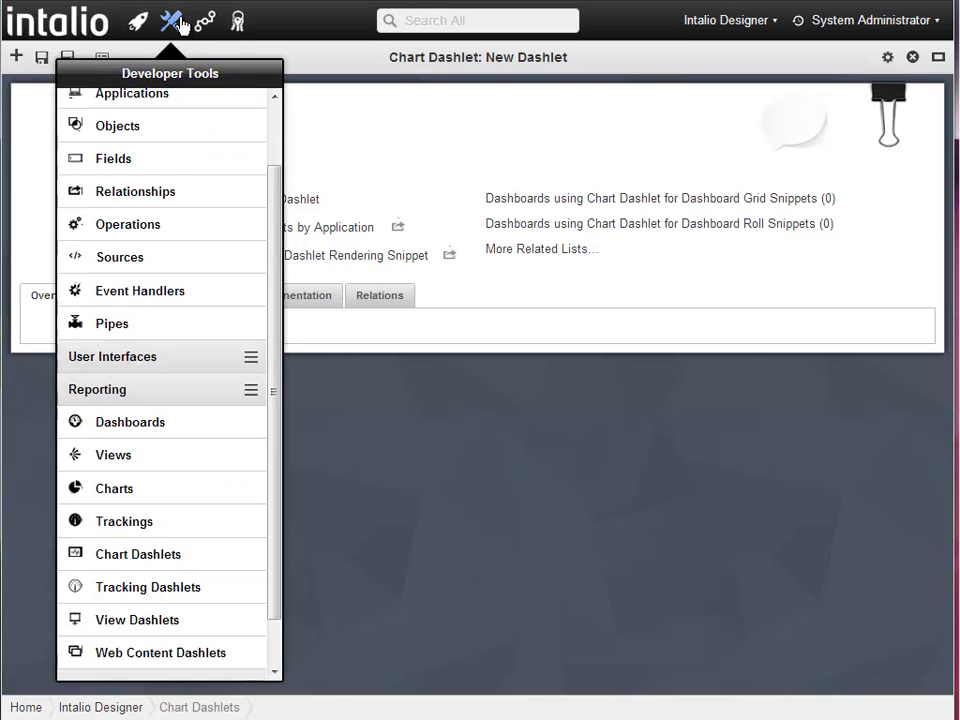
click(229, 587)
click(238, 171)
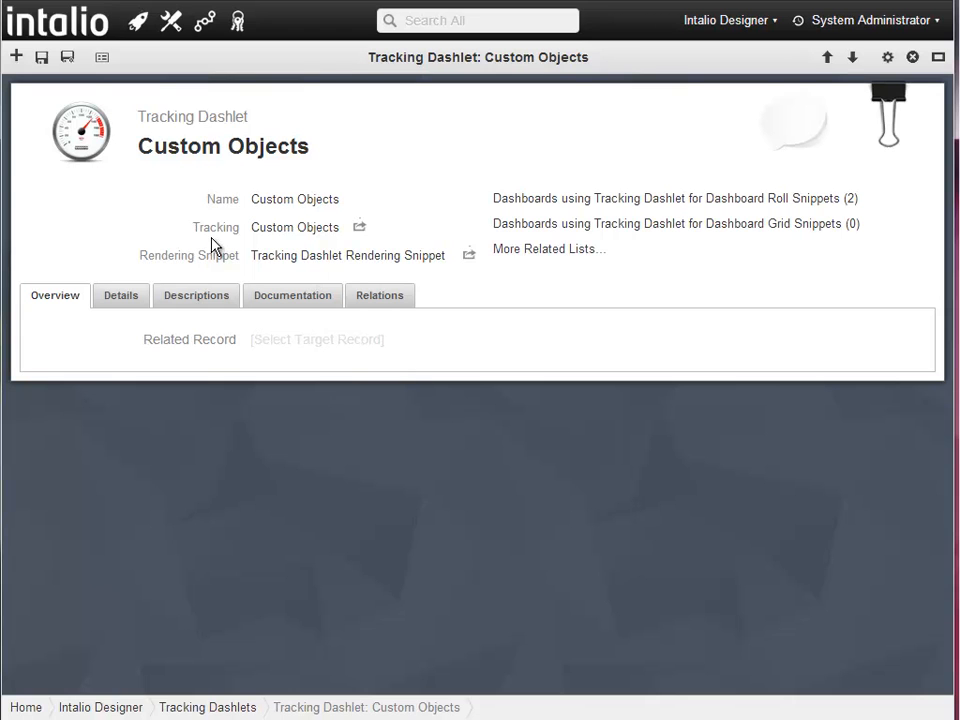
- Inspect the Custom Objects tracking, keeping its Daily schedule and viewing its expression code
click(359, 228)
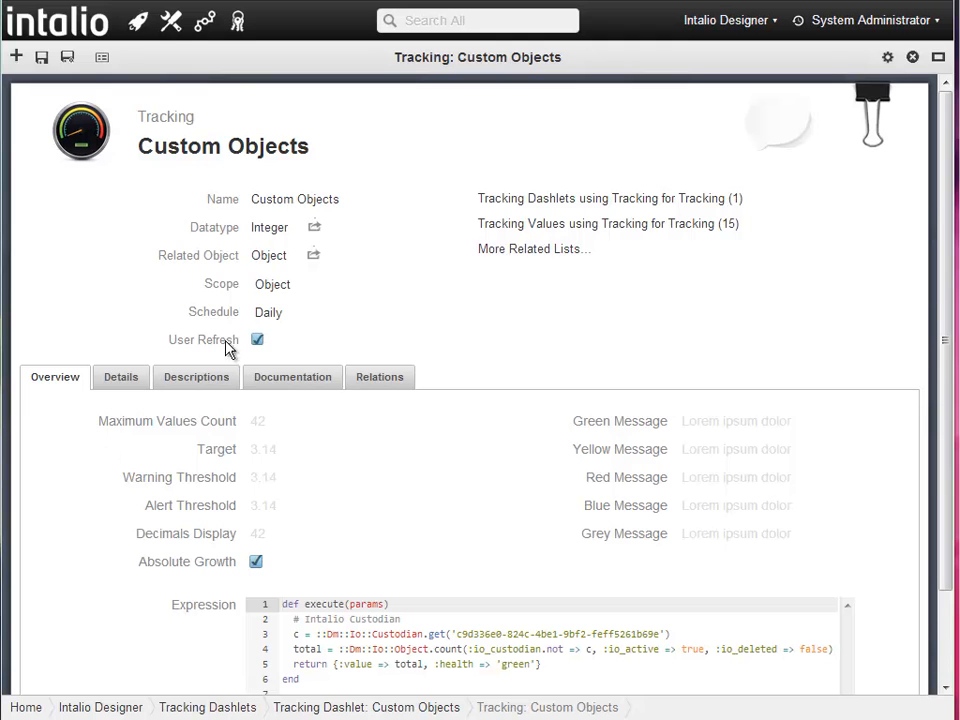
click(268, 314)
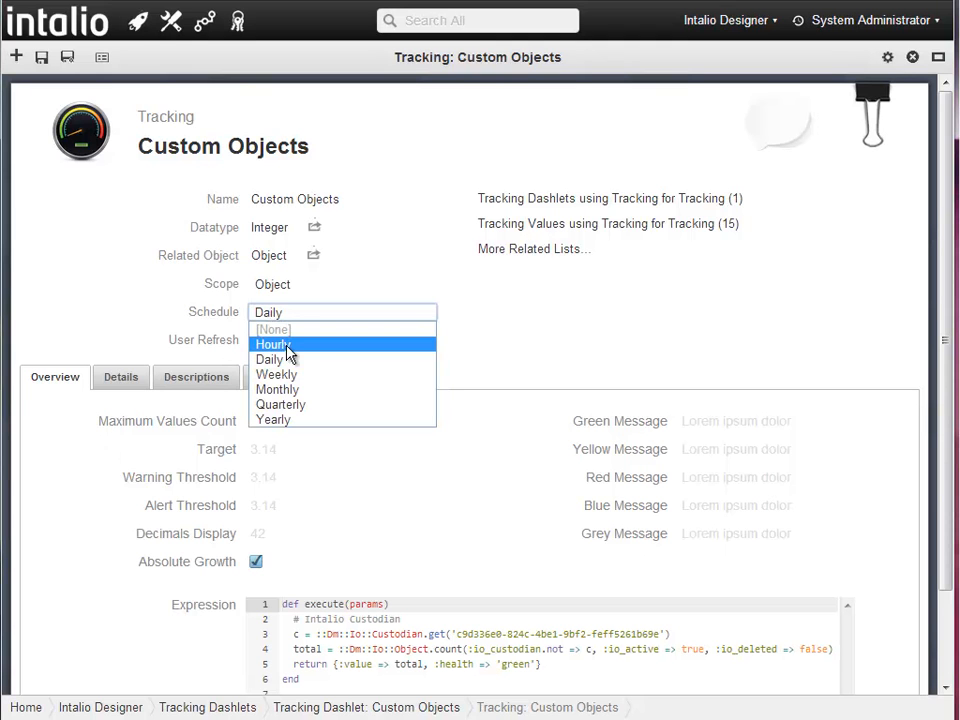
click(499, 360)
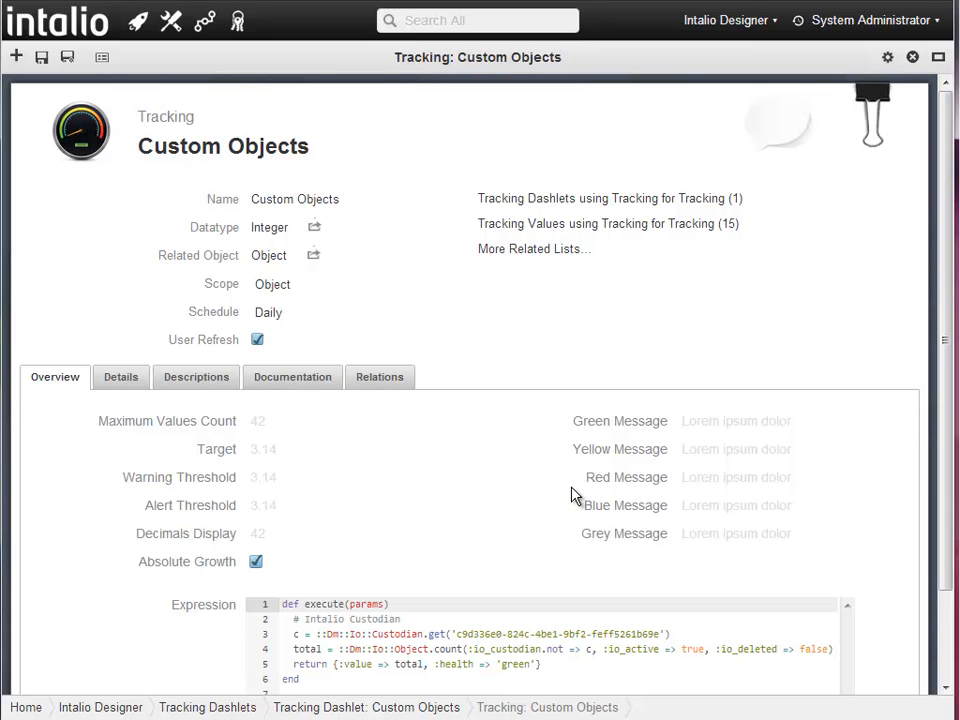
click(553, 635)
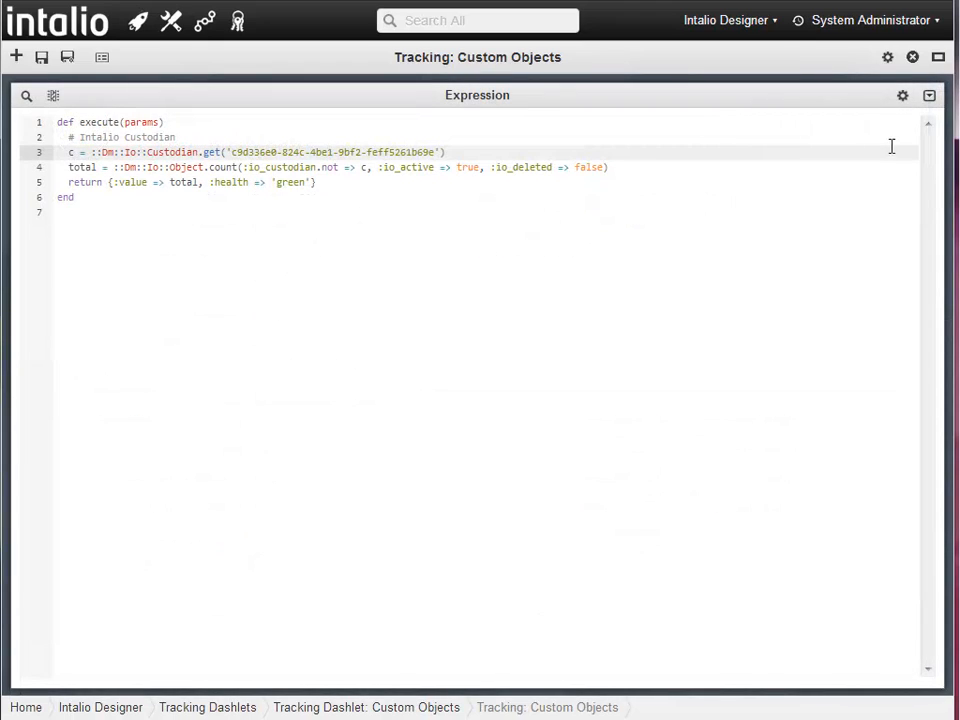
click(929, 98)
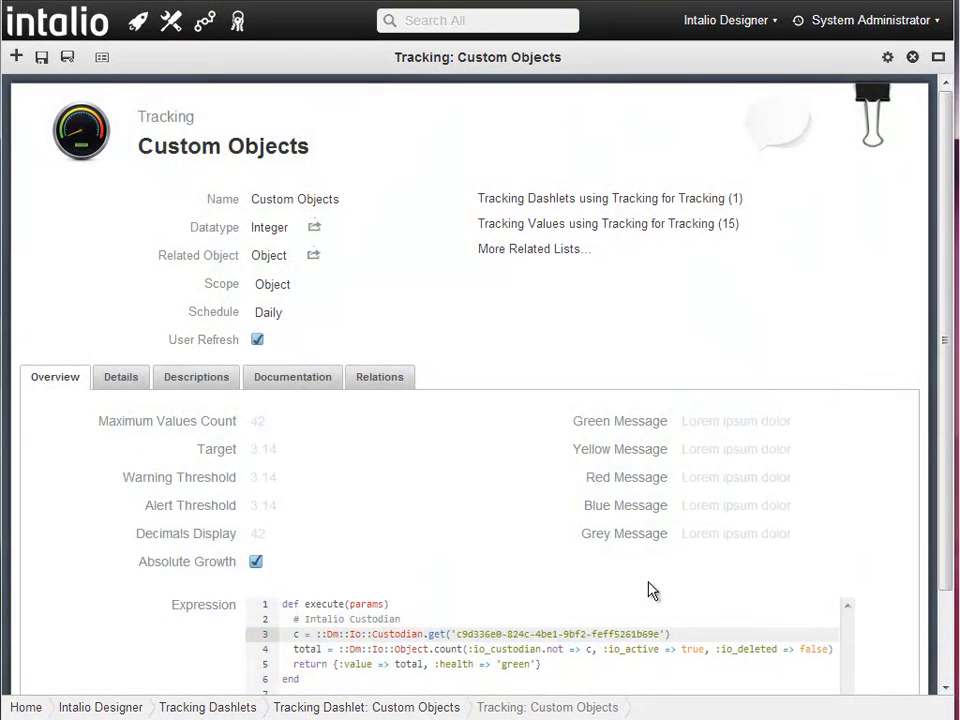
click(938, 57)
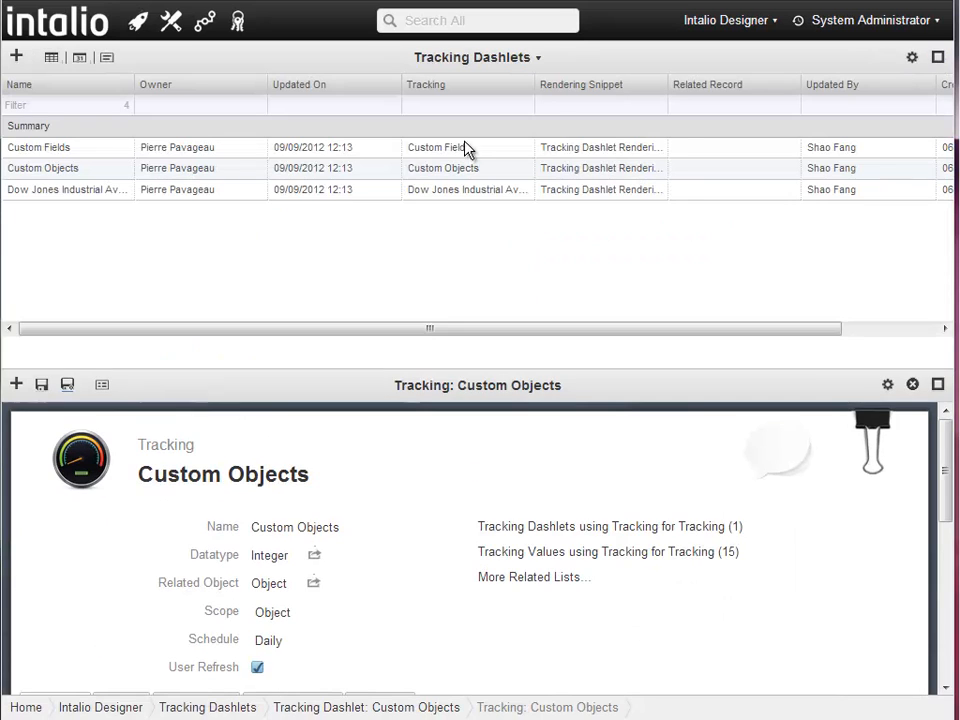
- Open the Dow Jones Industrial Average tracking and view its Ruby expression full size
click(258, 193)
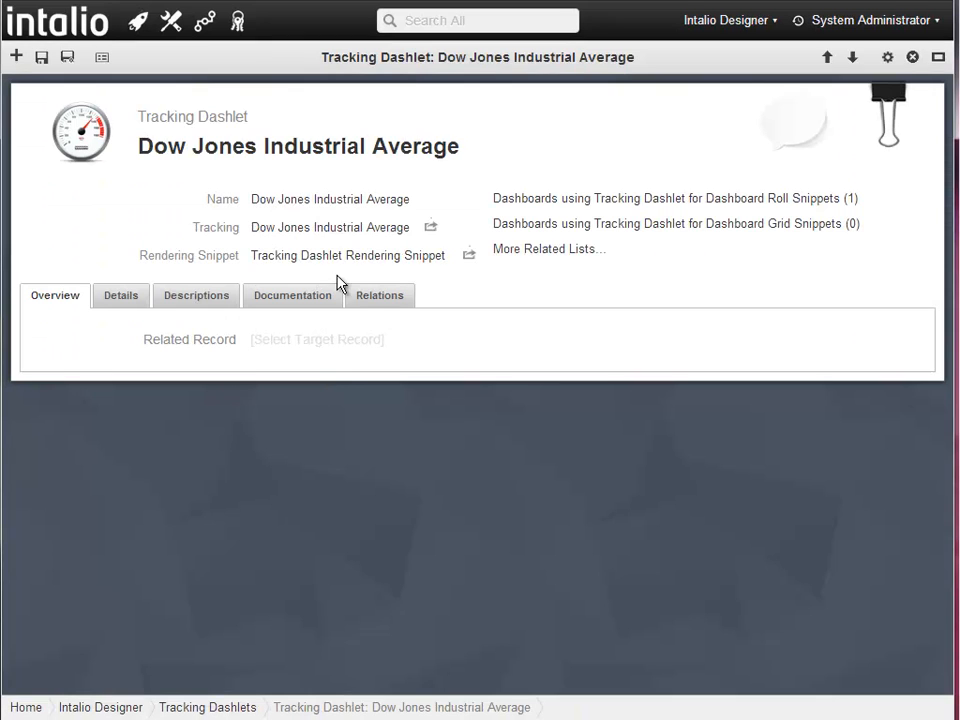
click(431, 228)
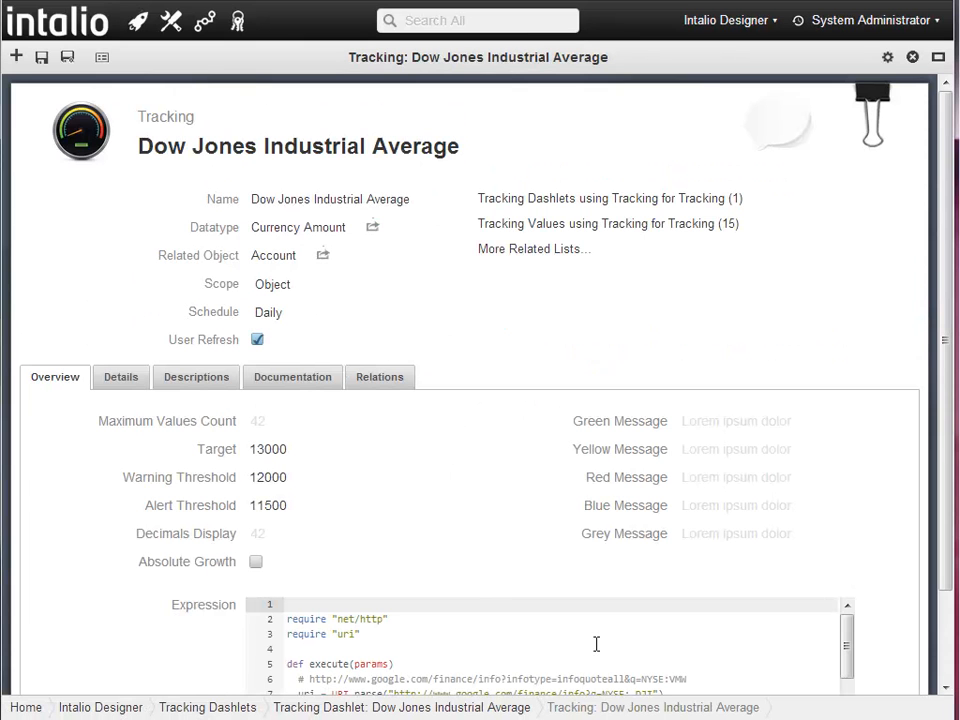
double_click(690, 655)
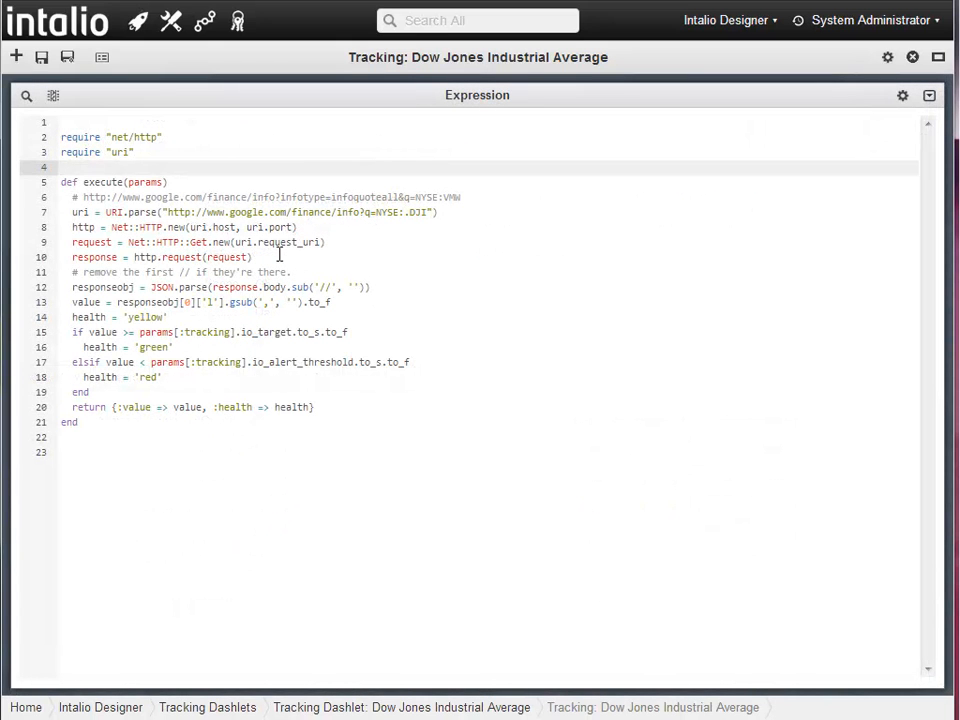
click(929, 96)
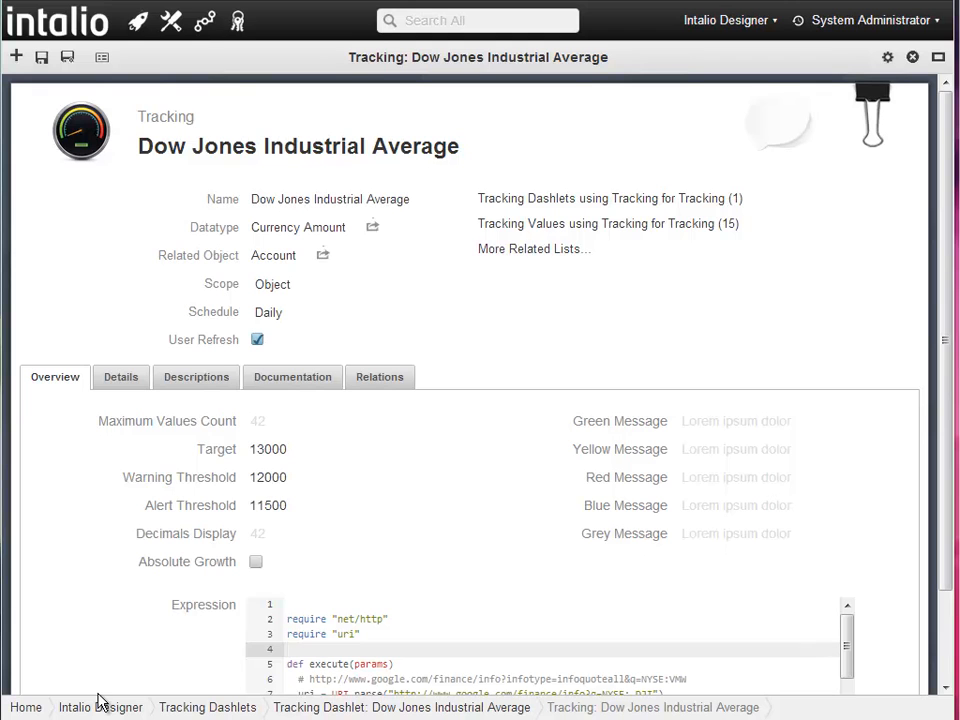
click(170, 20)
- Start a blank New View Dashlet from the View Dashlets list
click(137, 620)
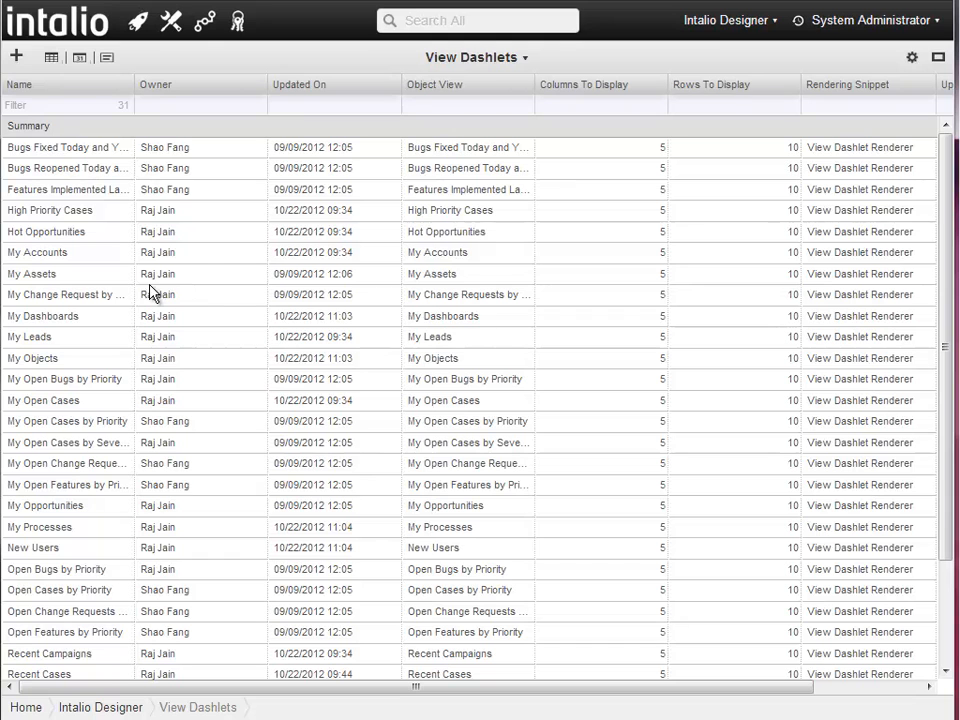
click(16, 58)
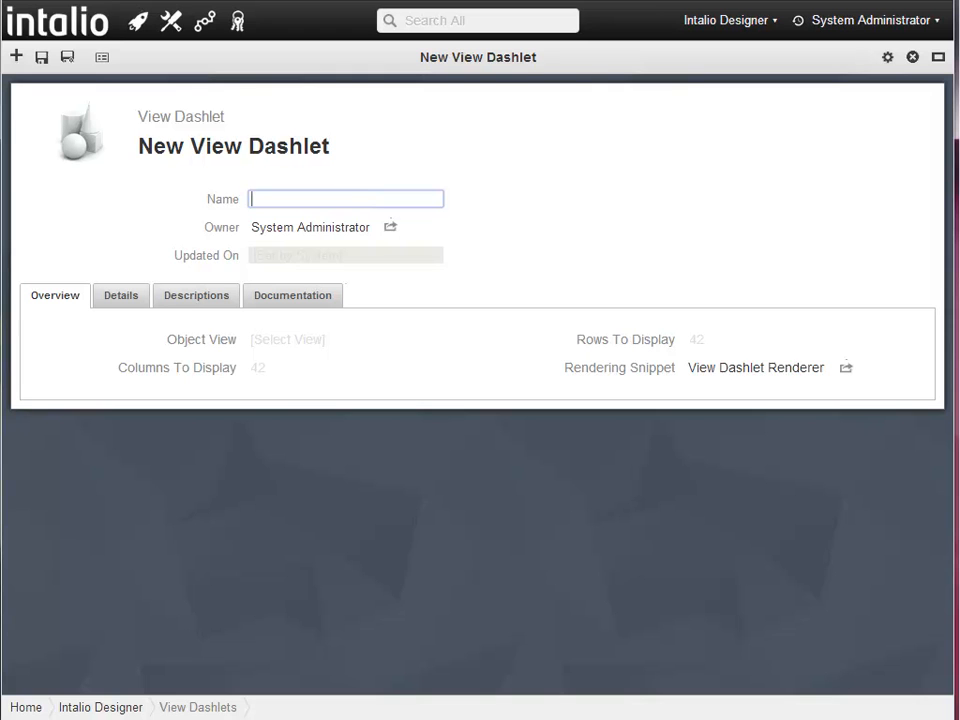
- Save an 'Accounts' view dashlet showing Account for Charts with 5 columns and 10 rows
text(Accounts)
key(Tab)
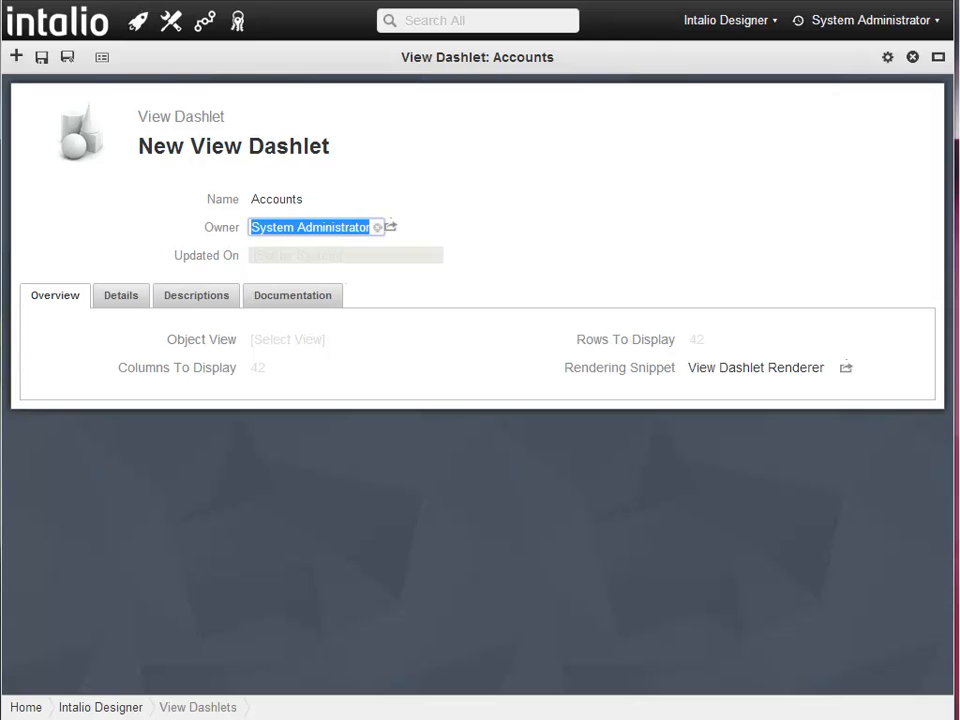
click(305, 346)
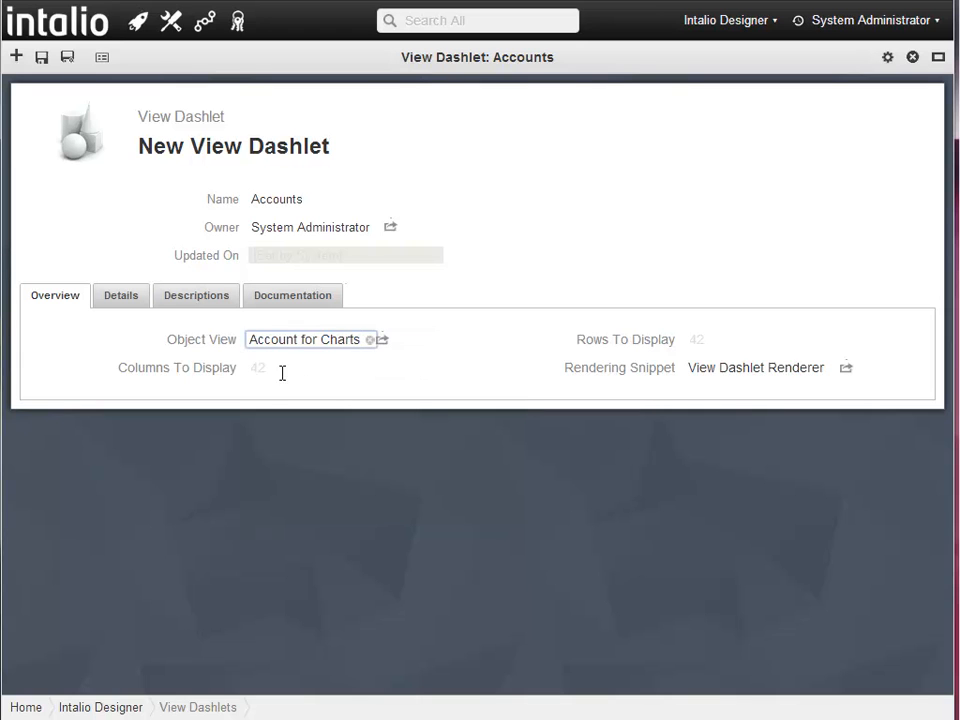
click(255, 373)
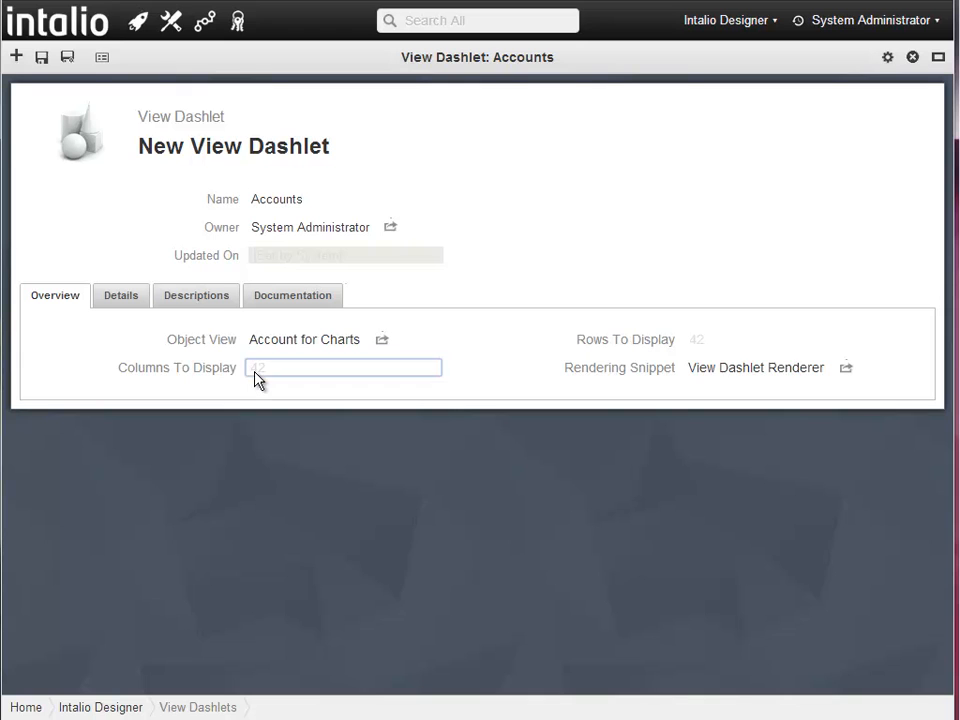
key(Tab)
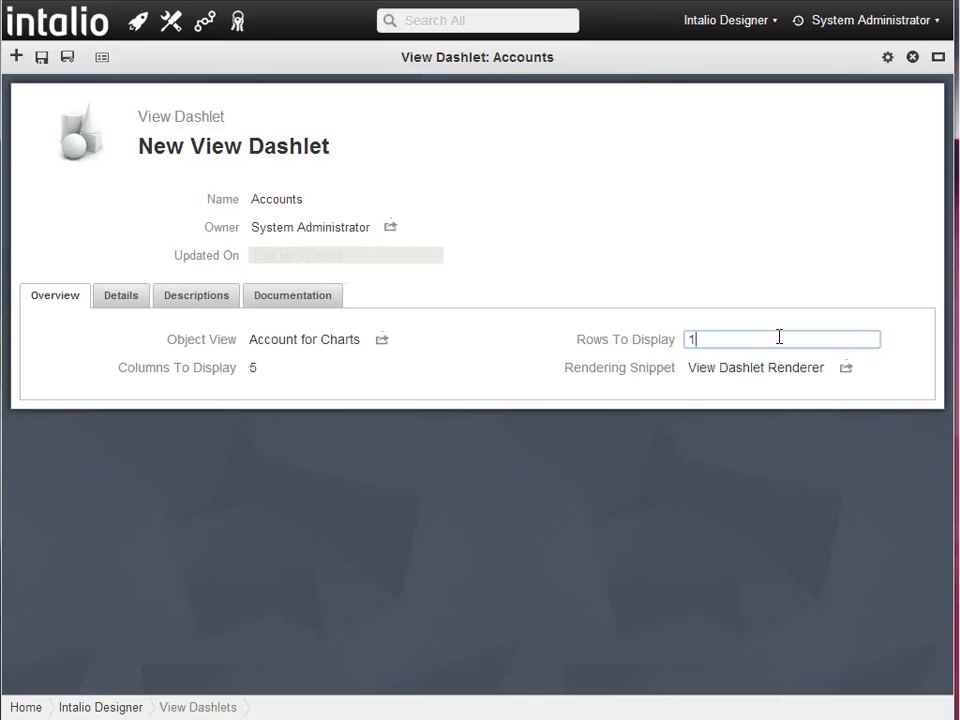
key(Tab)
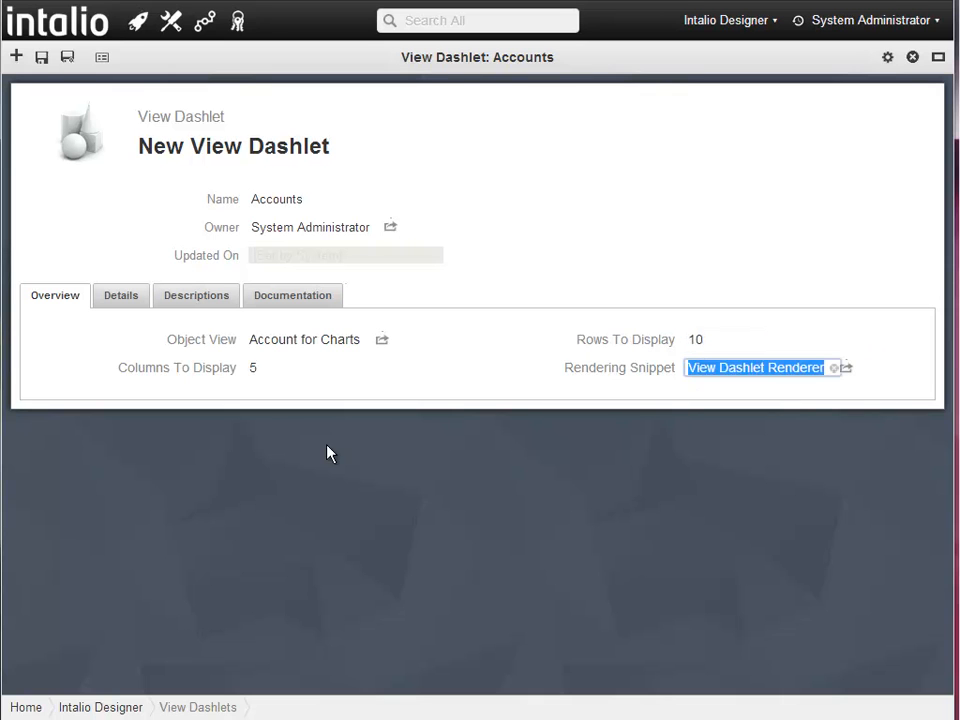
click(42, 58)
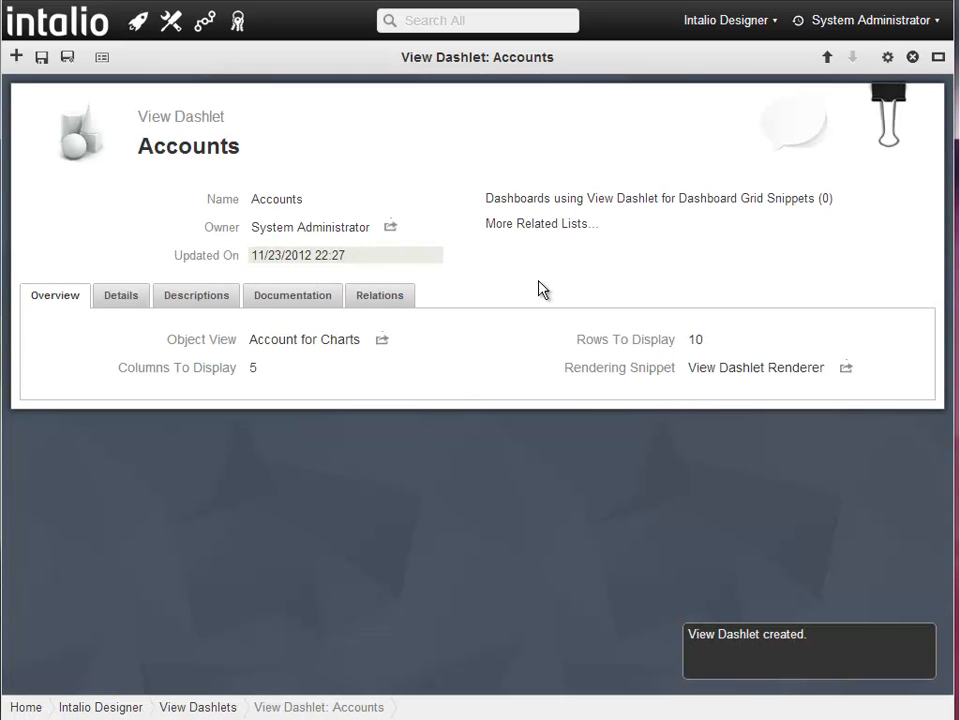
- Switch to the Designer Activities dashboard from the Dashboards dropdown
click(47, 34)
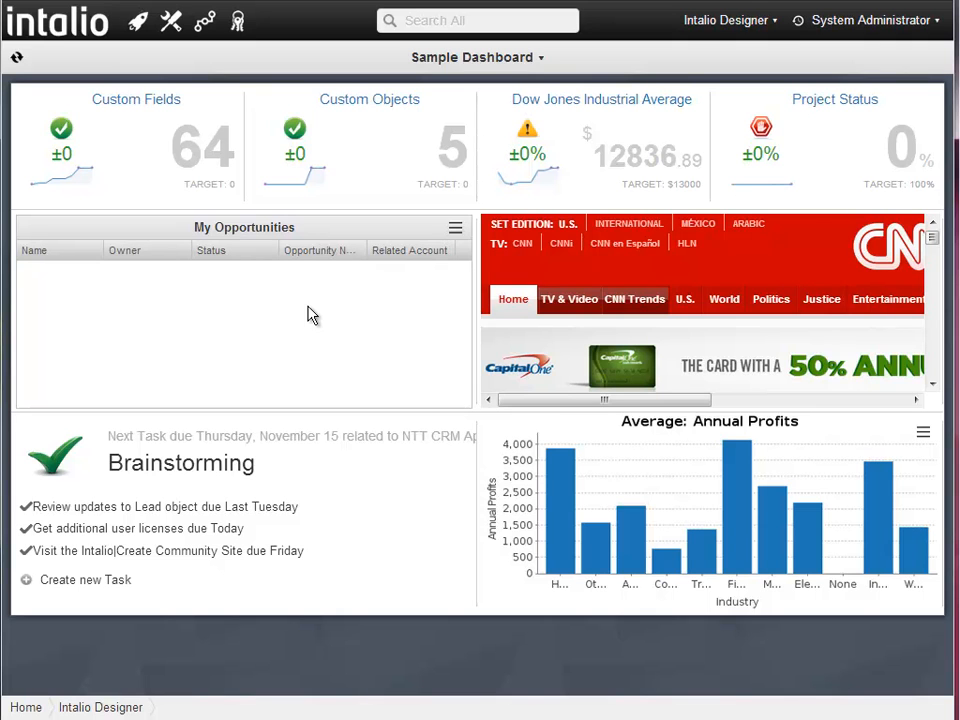
click(424, 62)
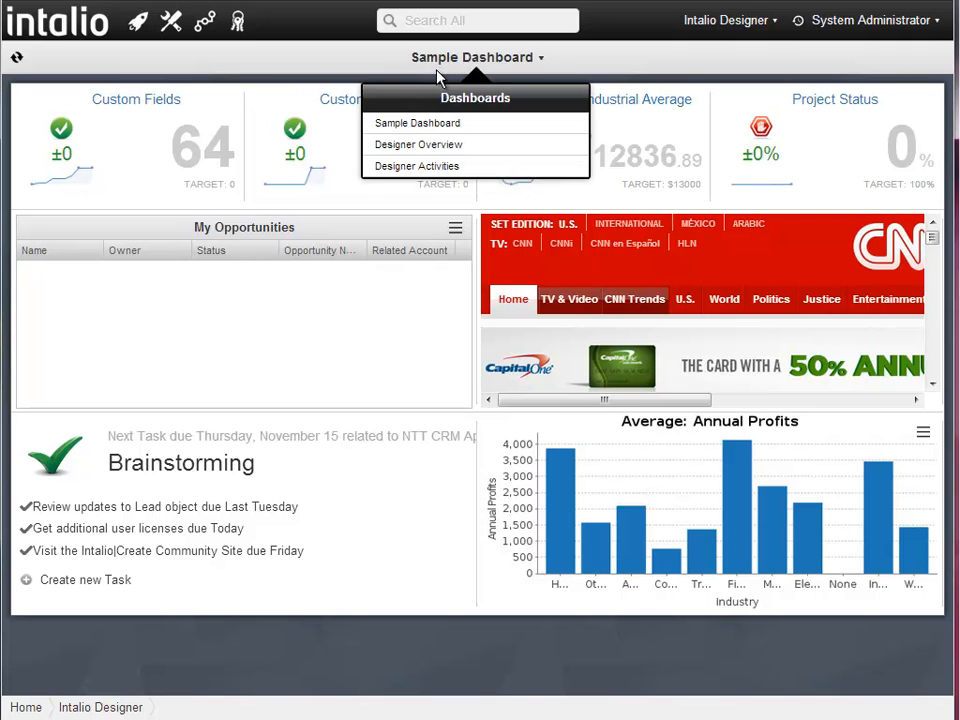
click(459, 166)
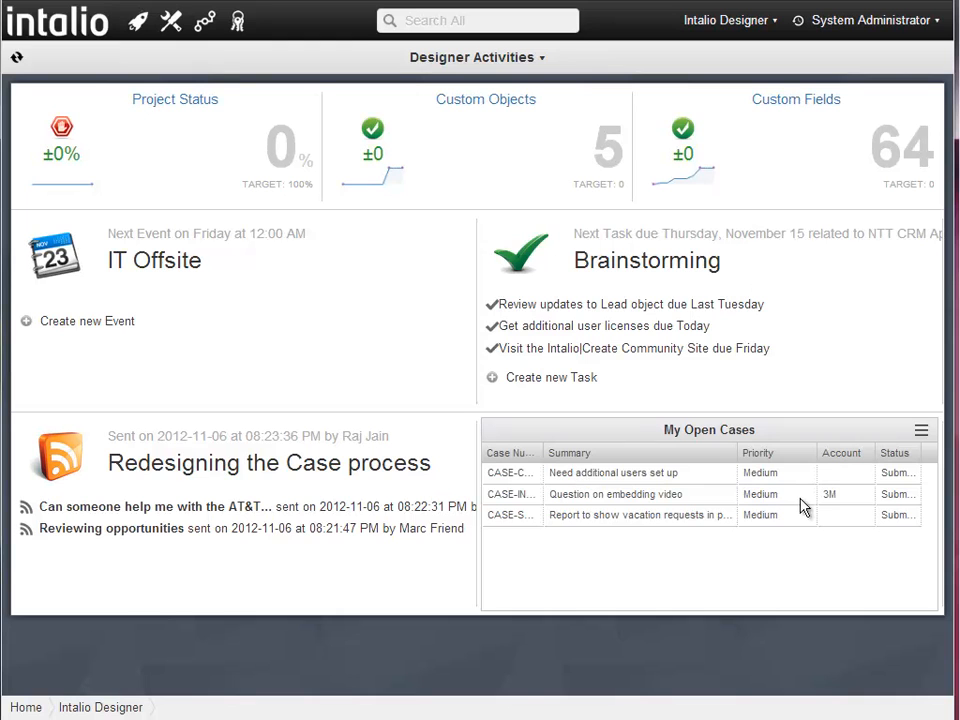
- Sort My Open Cases by summary, priority, account, status and case number, then view all cases
click(684, 456)
click(774, 455)
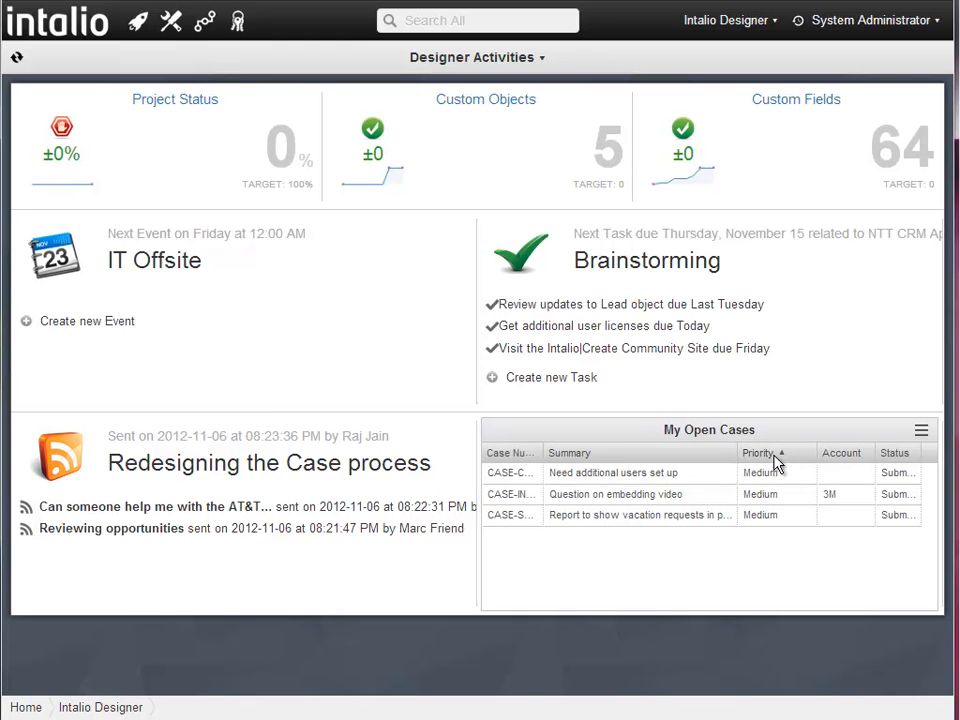
click(841, 453)
click(895, 453)
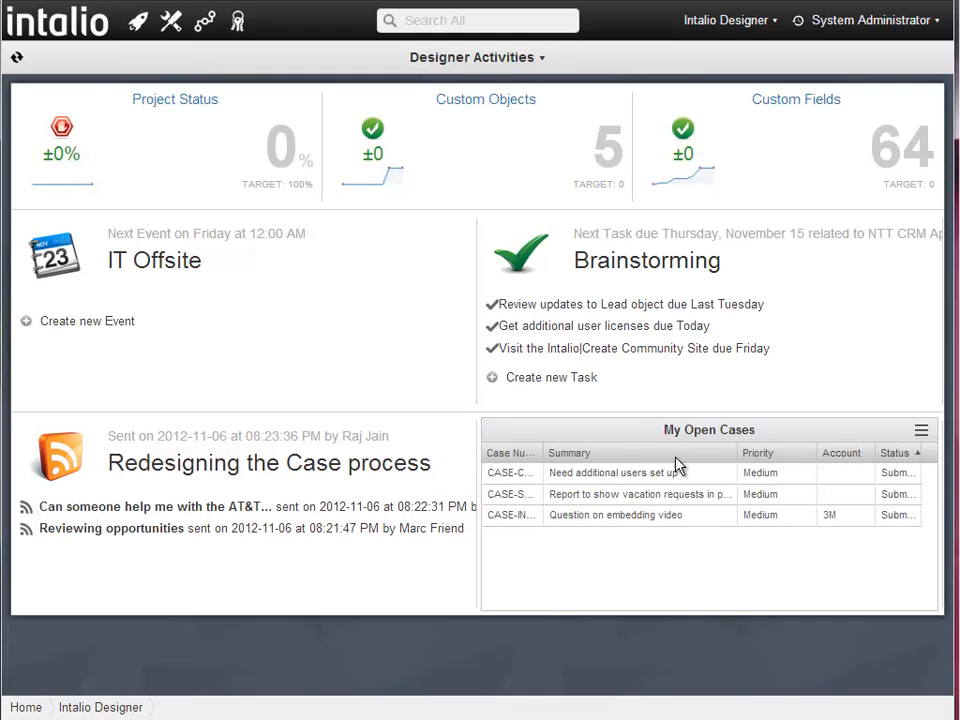
click(533, 455)
click(920, 436)
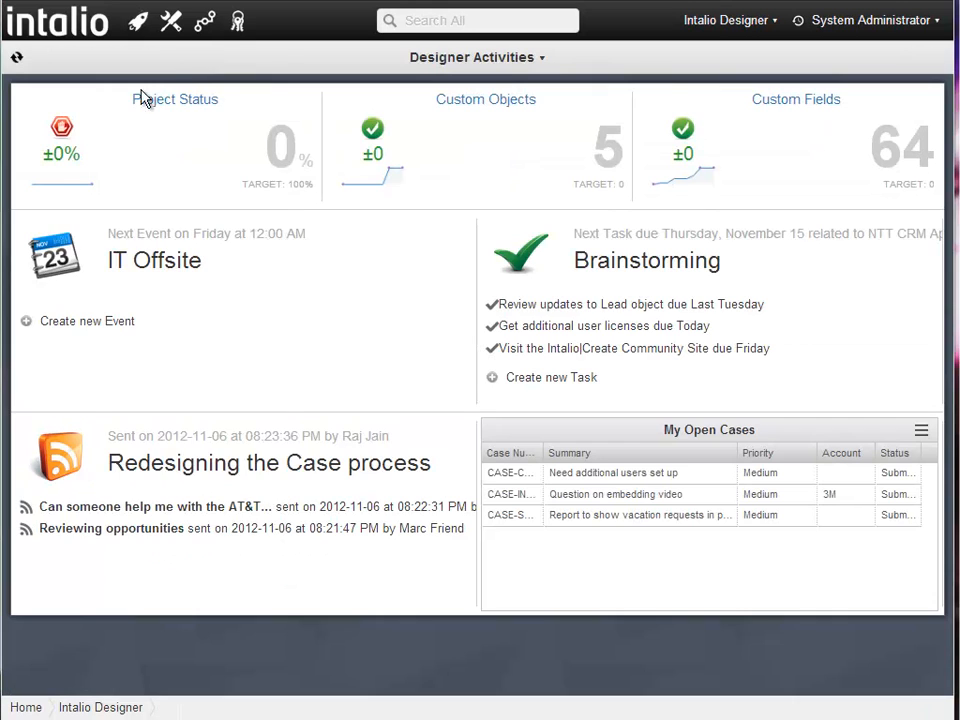
click(170, 20)
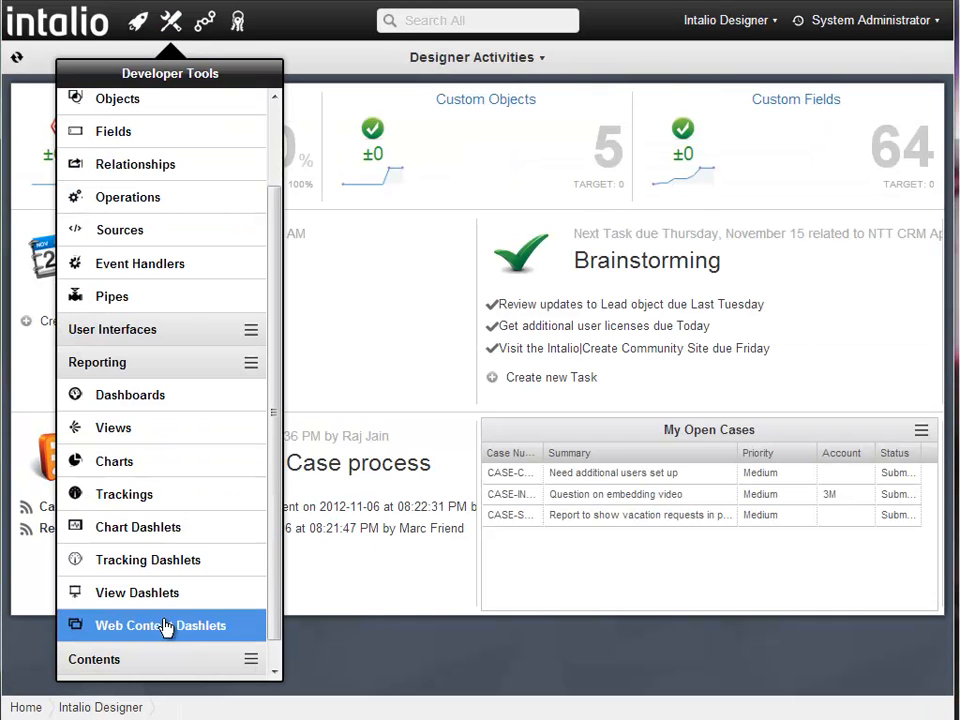
- Inspect the CNN web content dashlet, then return to the home dashboard
click(165, 627)
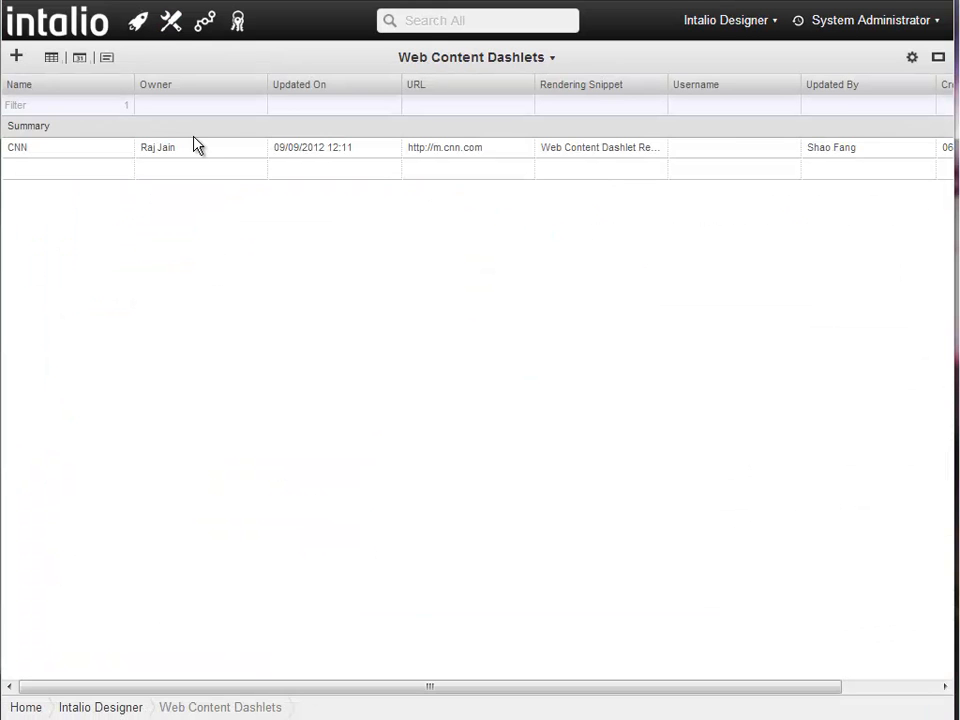
click(198, 150)
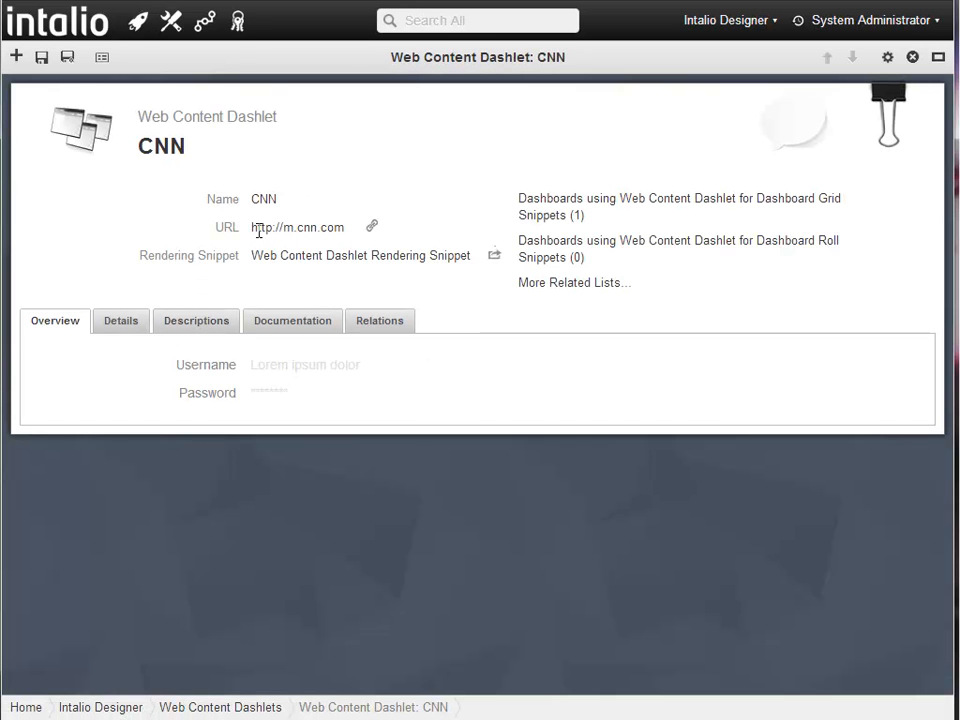
click(55, 38)
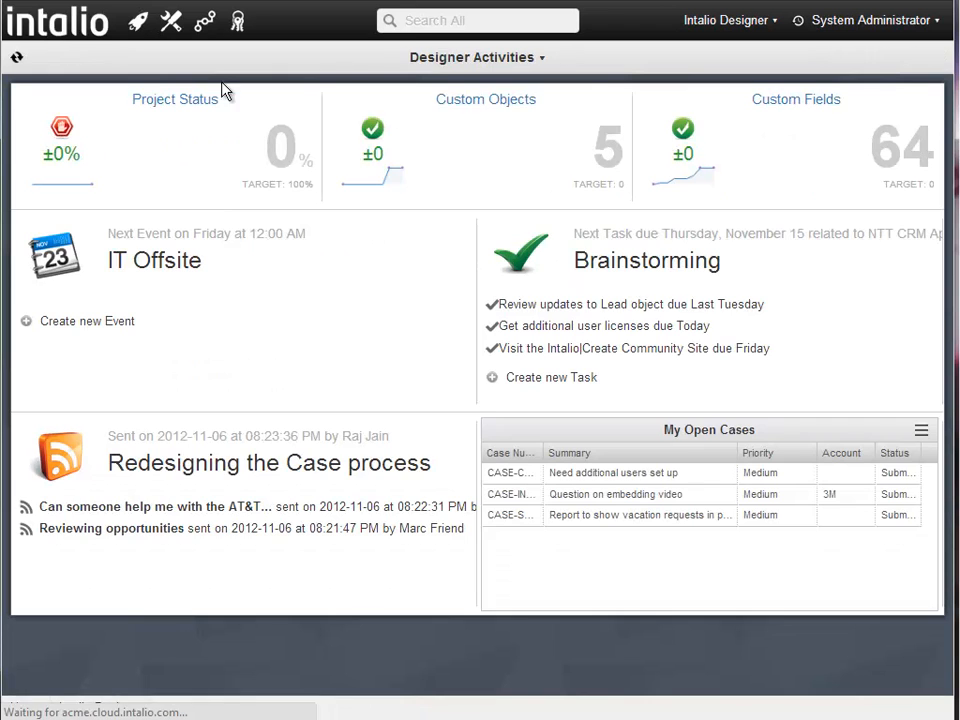
- Switch the home page to the Sample Dashboard
click(445, 60)
click(438, 123)
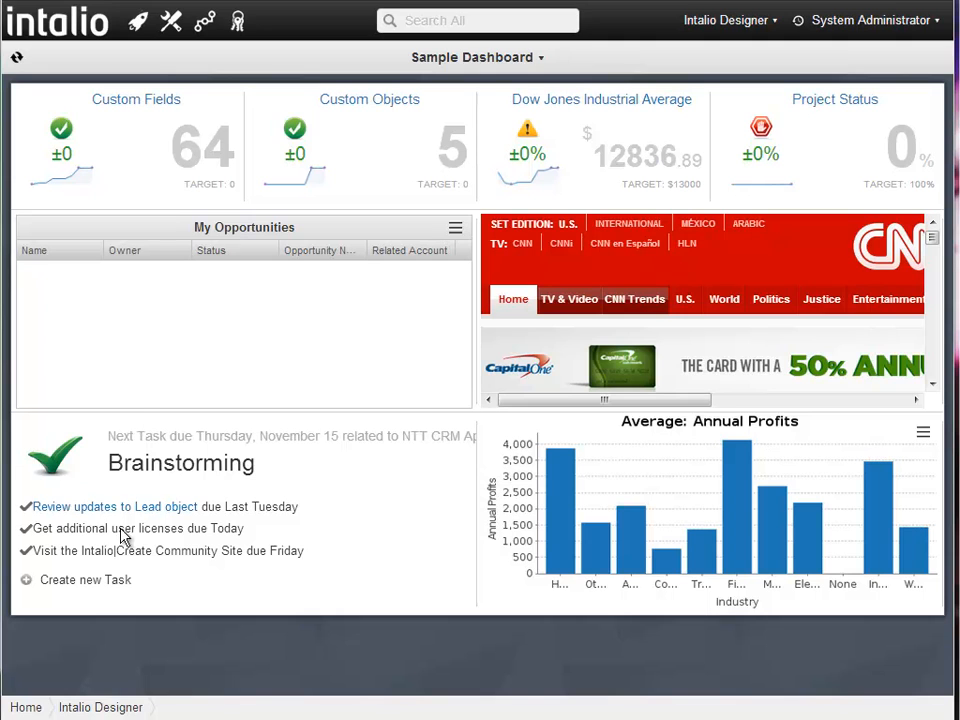
click(172, 22)
- Filter snippets by 'dash' and read the Dashlet Tasks snippet's Content code
click(127, 640)
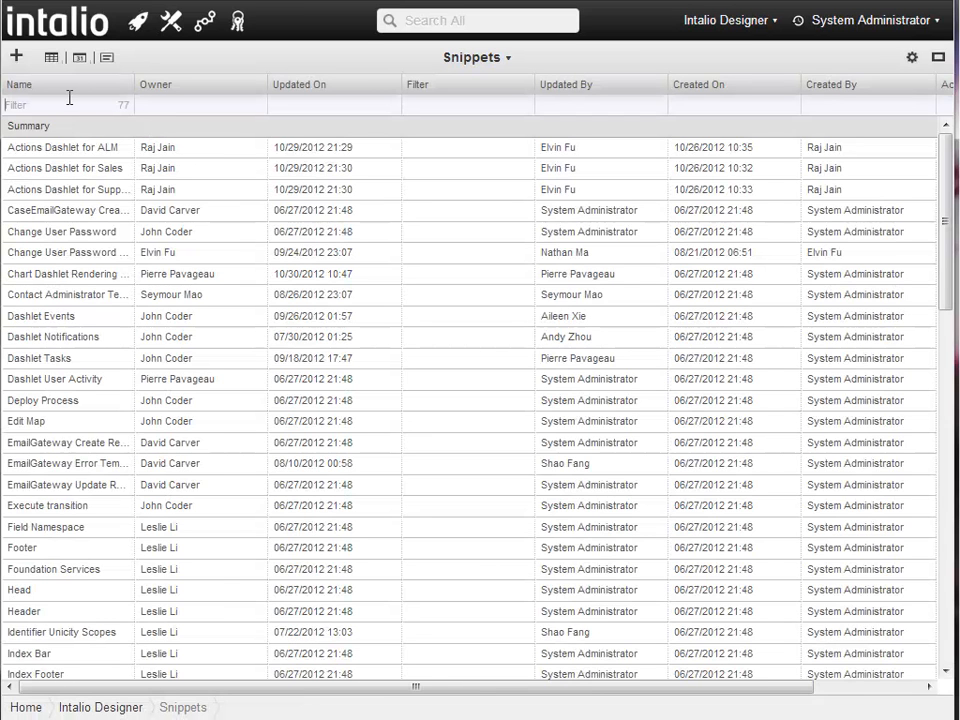
text(dashkle)
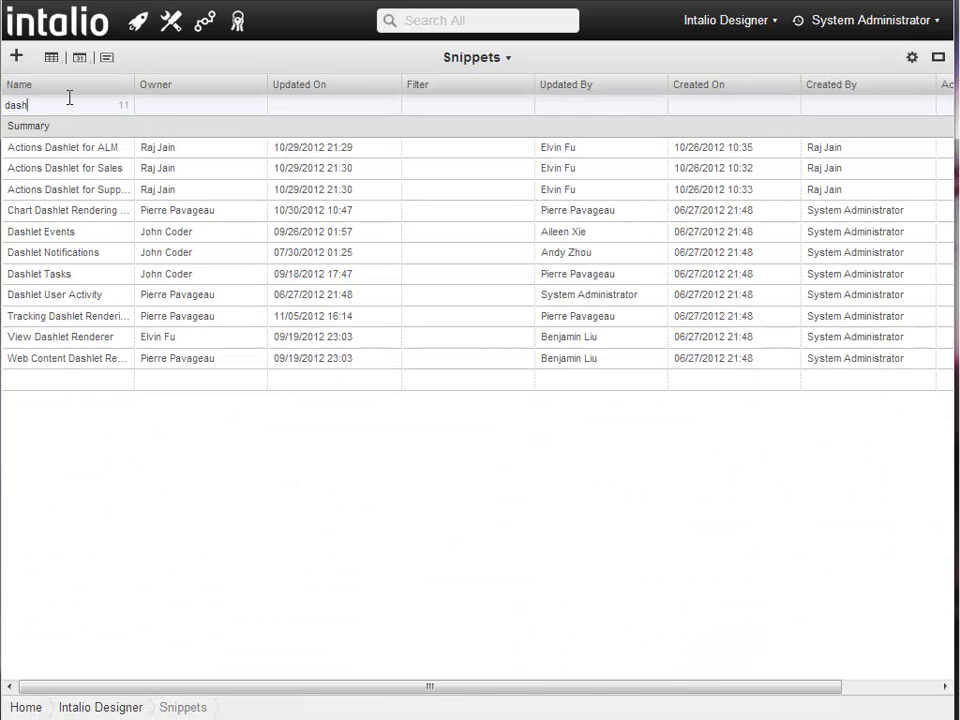
key(BackSpace)
click(172, 274)
click(461, 441)
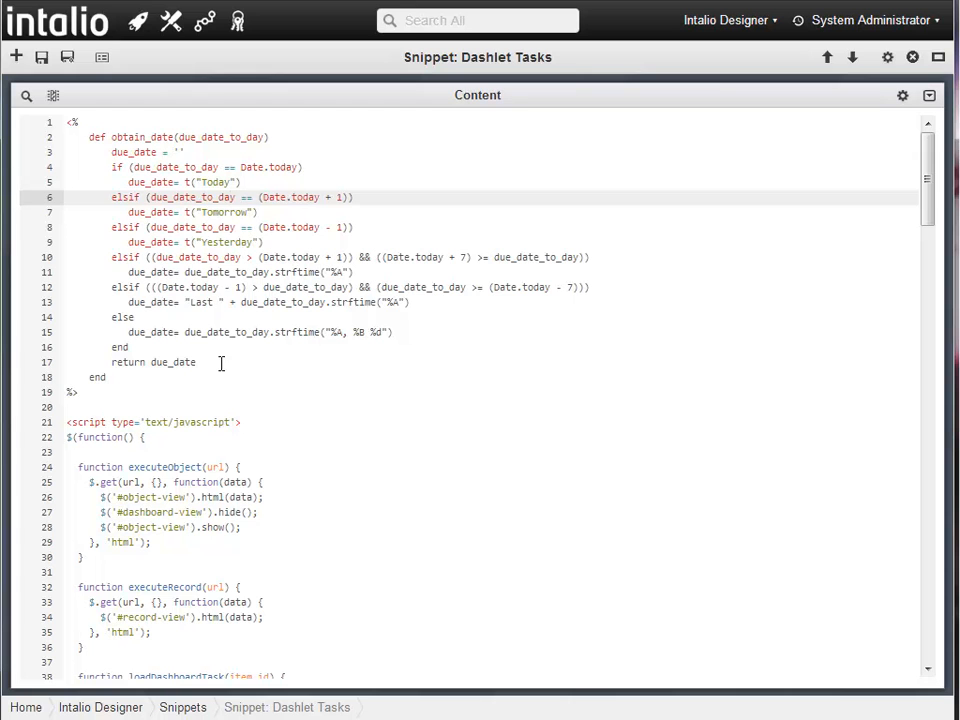
click(58, 26)
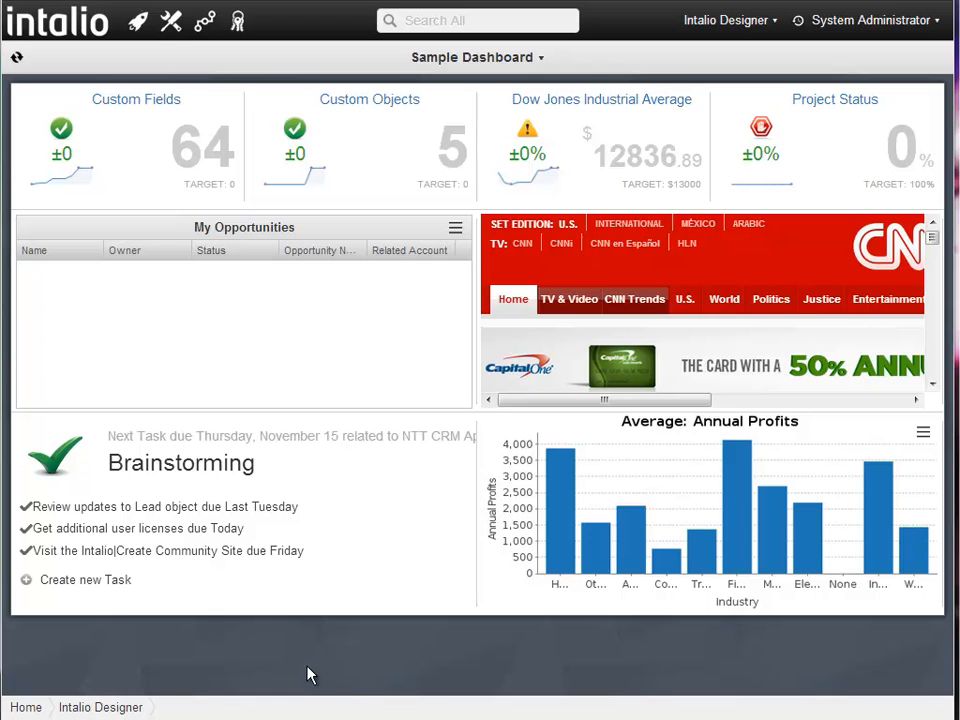
- Add a new dashboard named 'Temp Dashboard' and save it
click(172, 22)
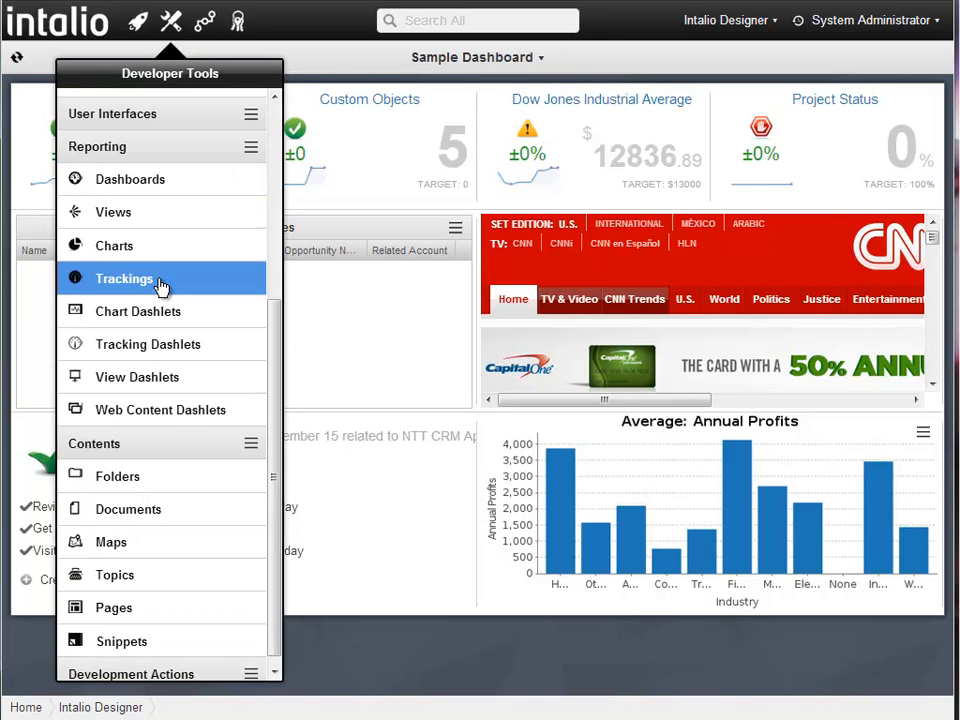
click(156, 190)
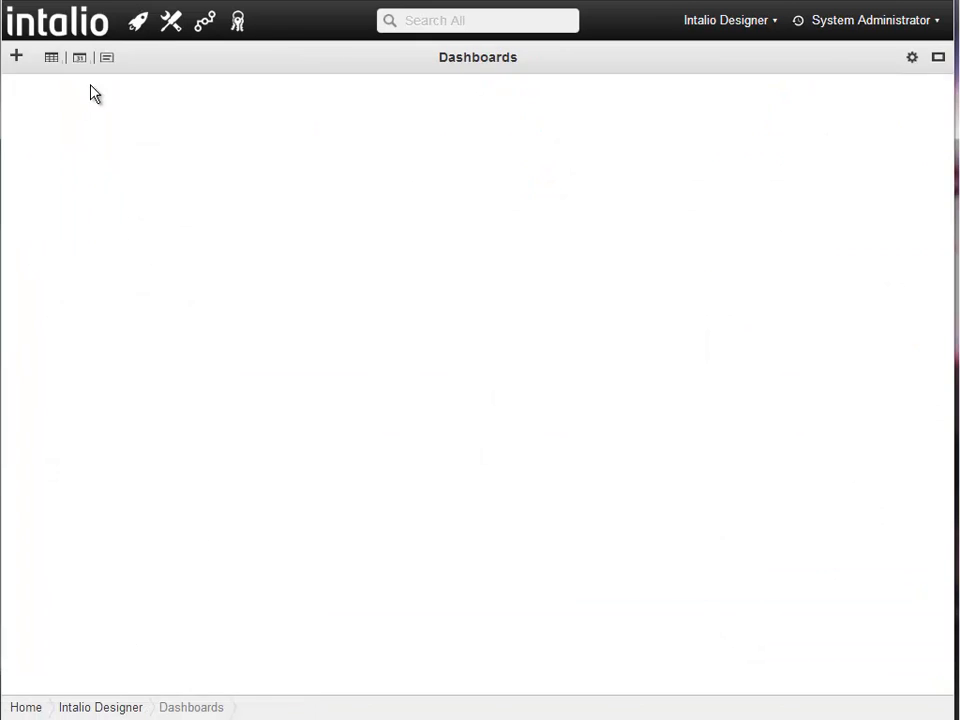
click(18, 57)
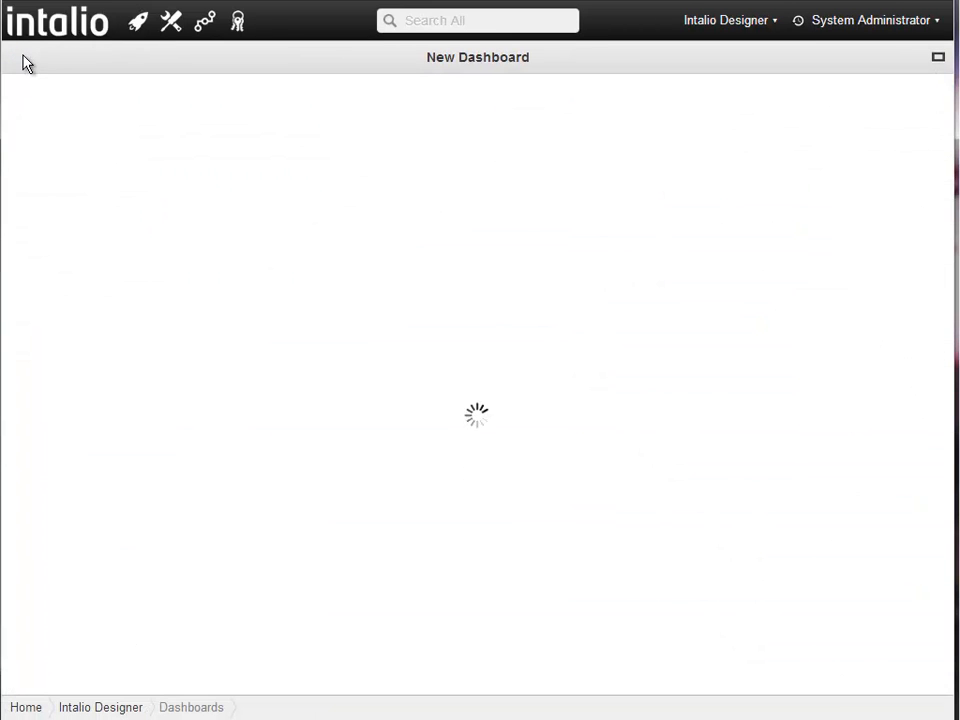
text(Temp Dashboar)
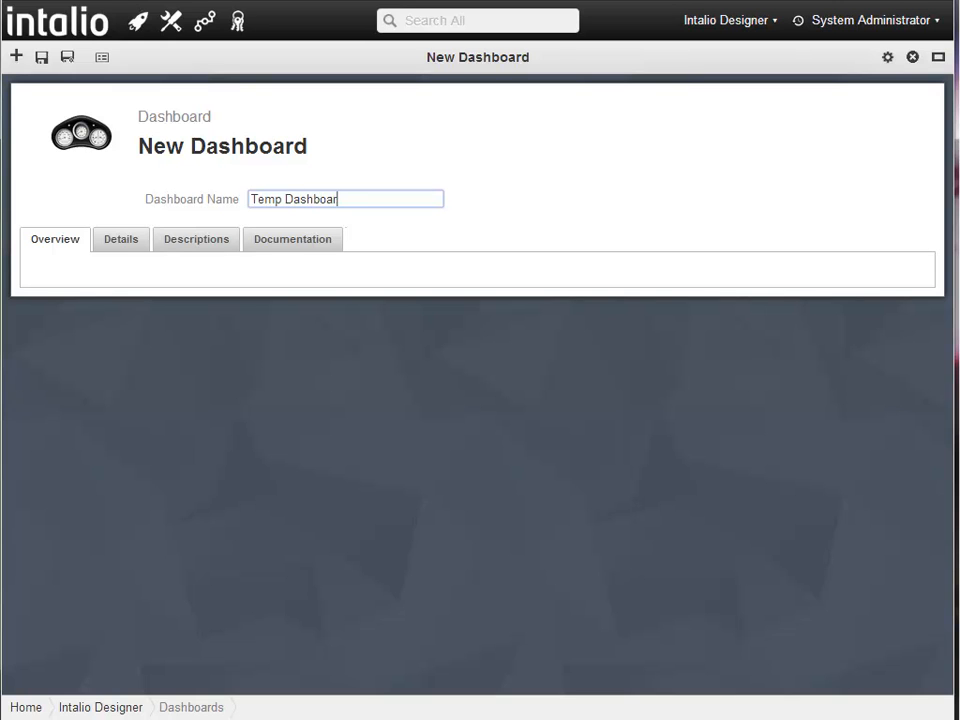
text(d)
click(41, 58)
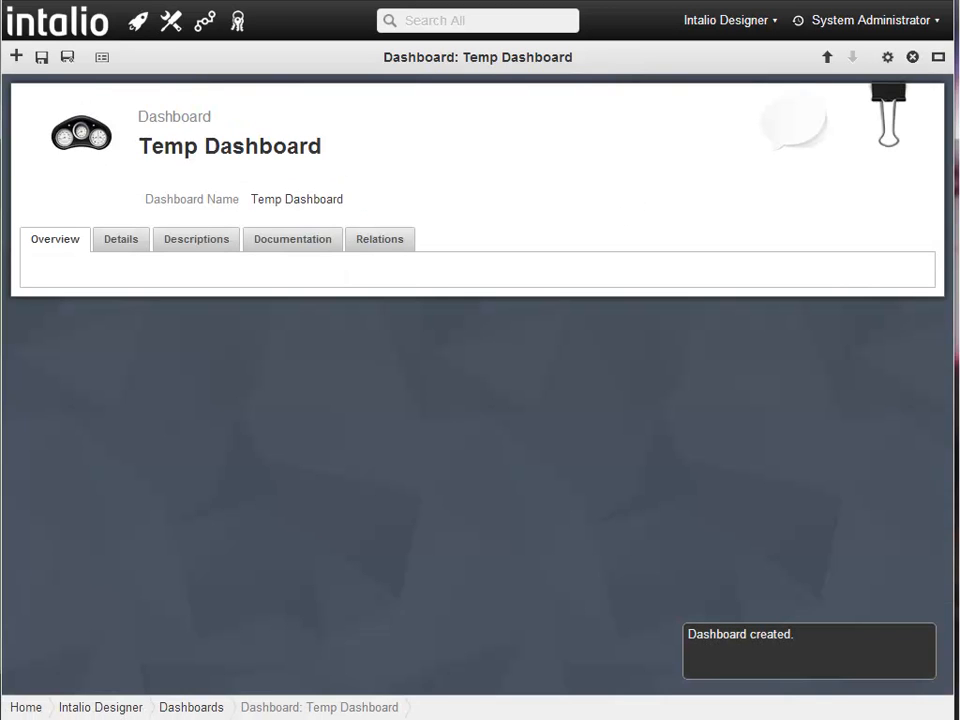
click(372, 241)
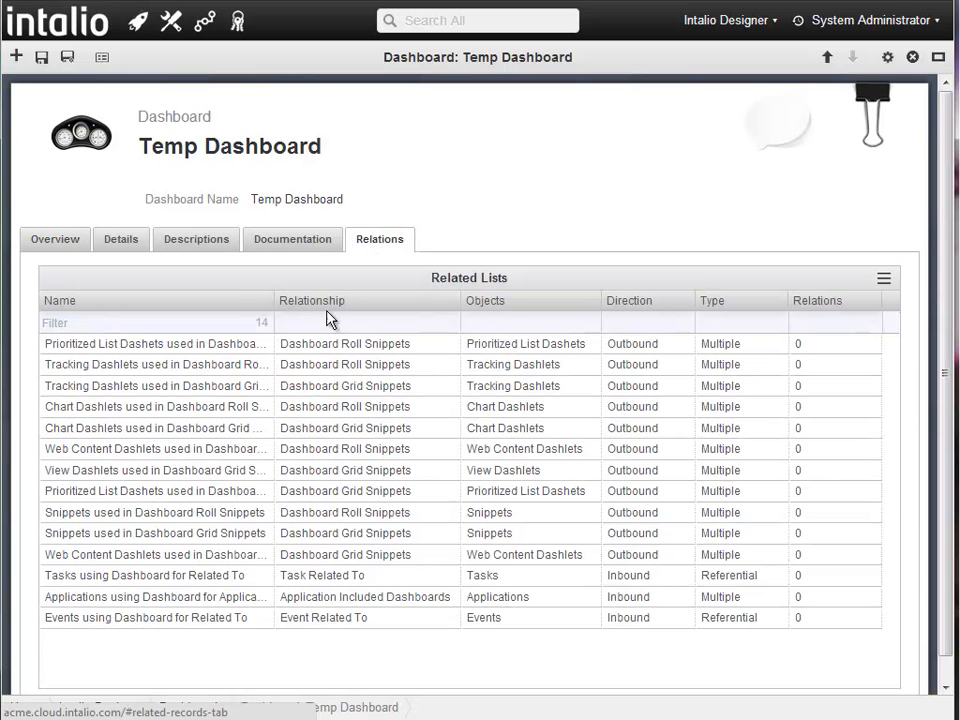
- Link the New Dashlet chart dashlet under Chart Dashlets used in Dashboard Grid Snippets
drag(273, 301, 333, 311)
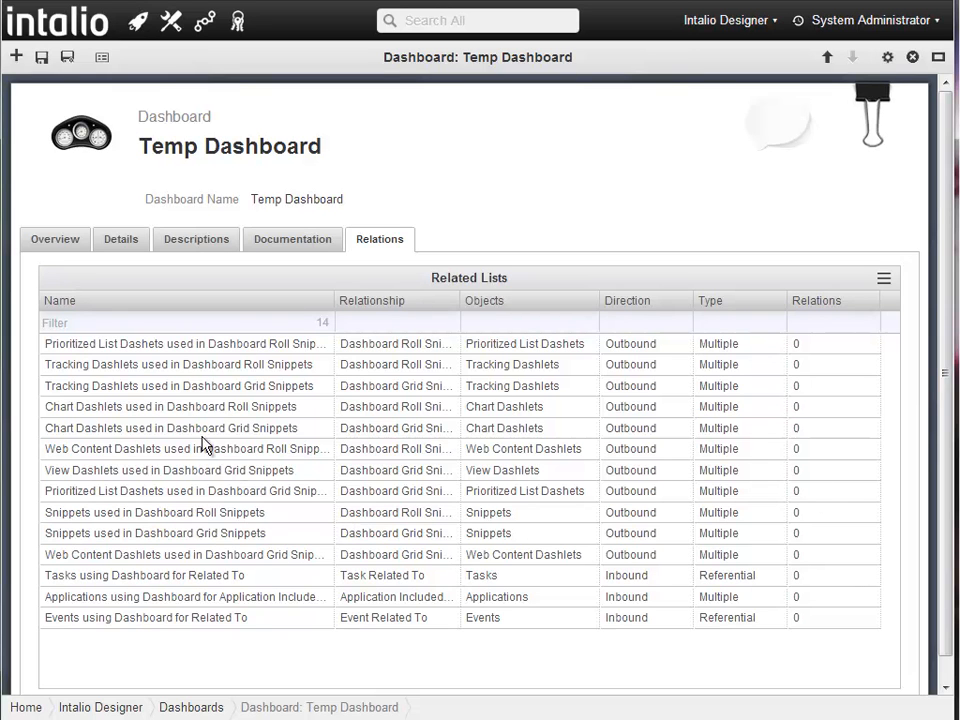
click(121, 428)
click(97, 279)
click(53, 365)
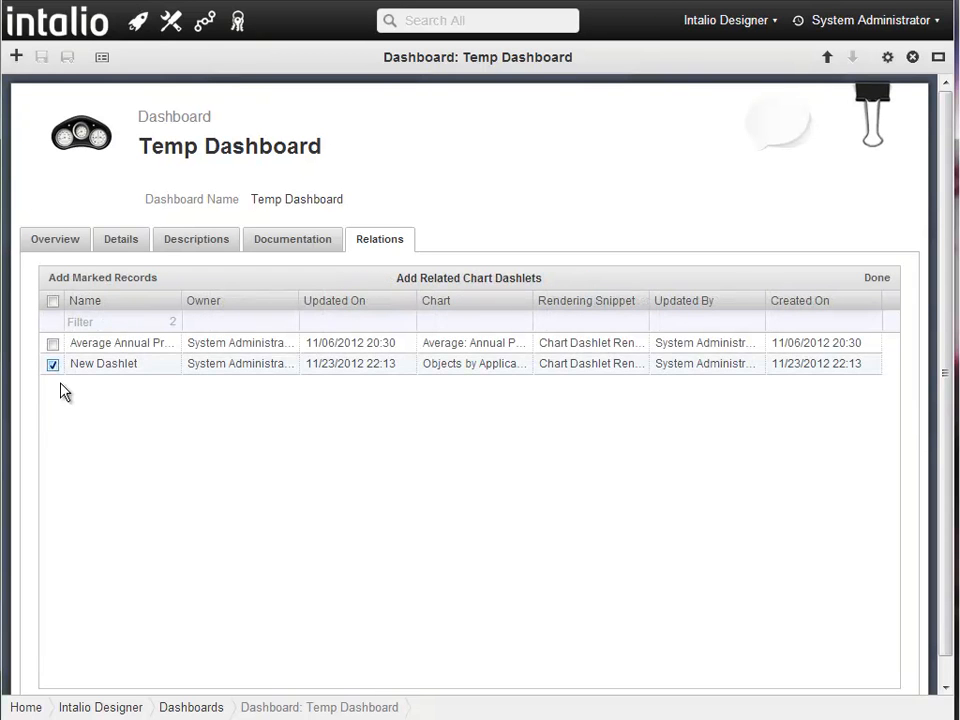
click(105, 285)
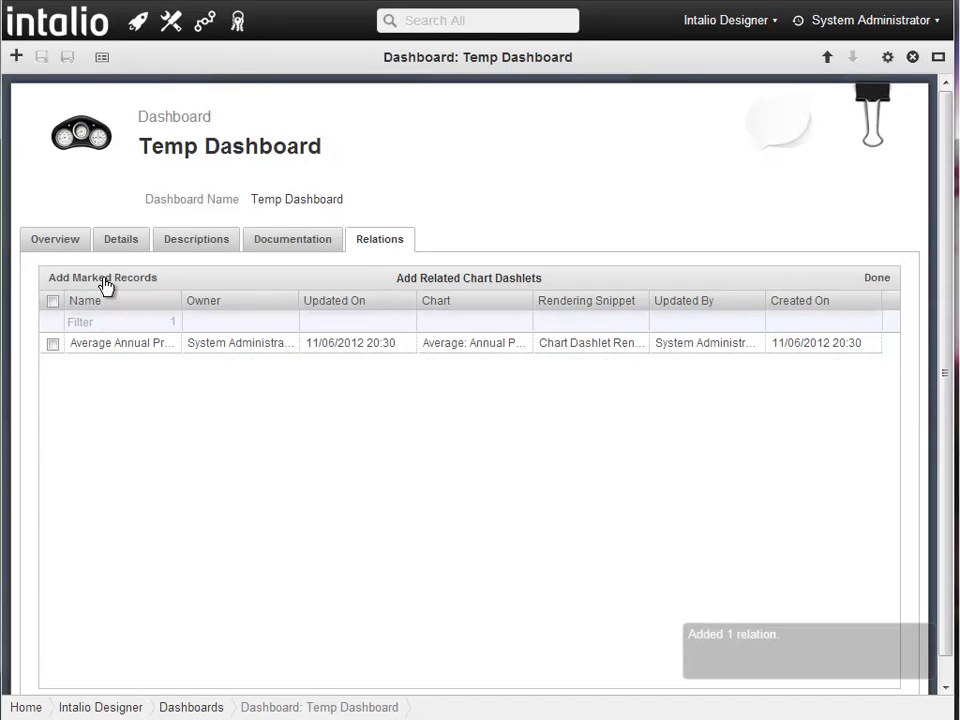
click(878, 280)
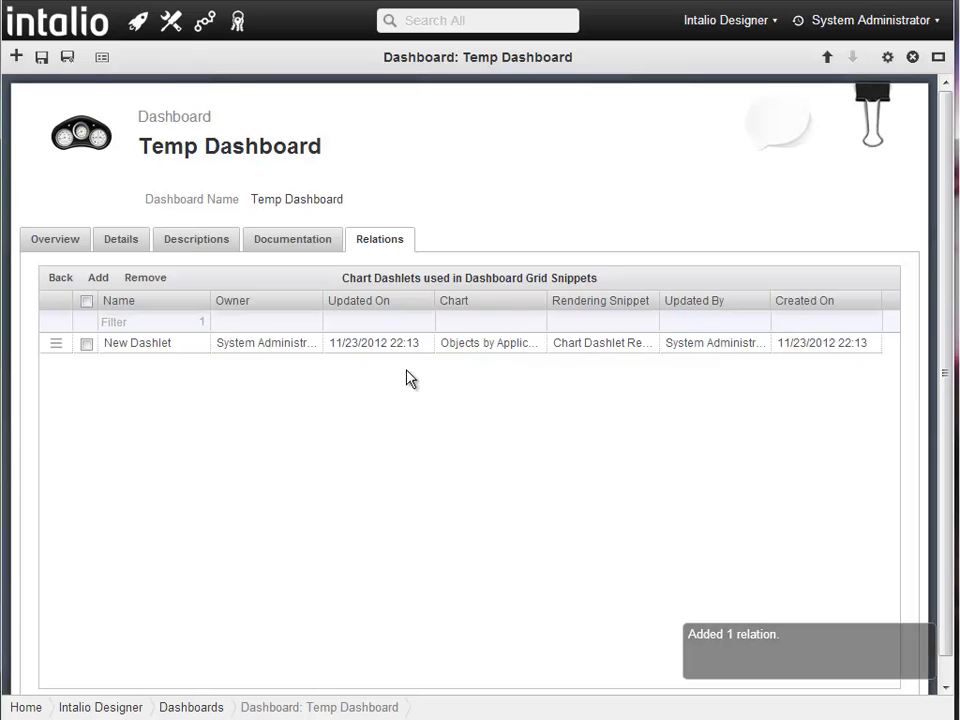
click(61, 278)
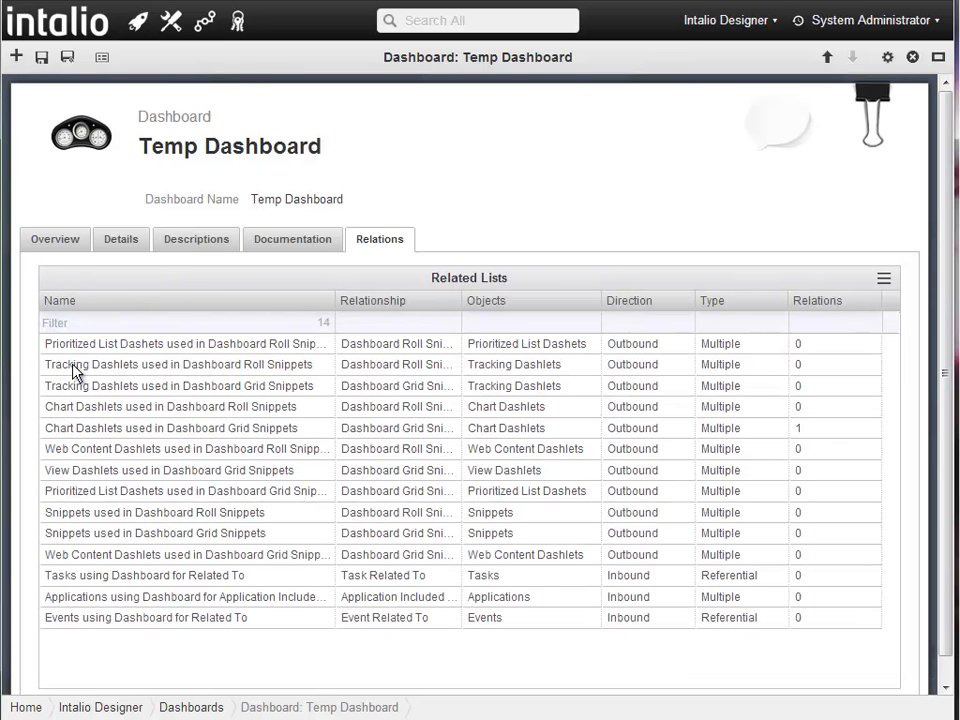
- Relate the Custom Fields, Custom Objects and Project Status tracking dashlets to the roll snippets
click(79, 367)
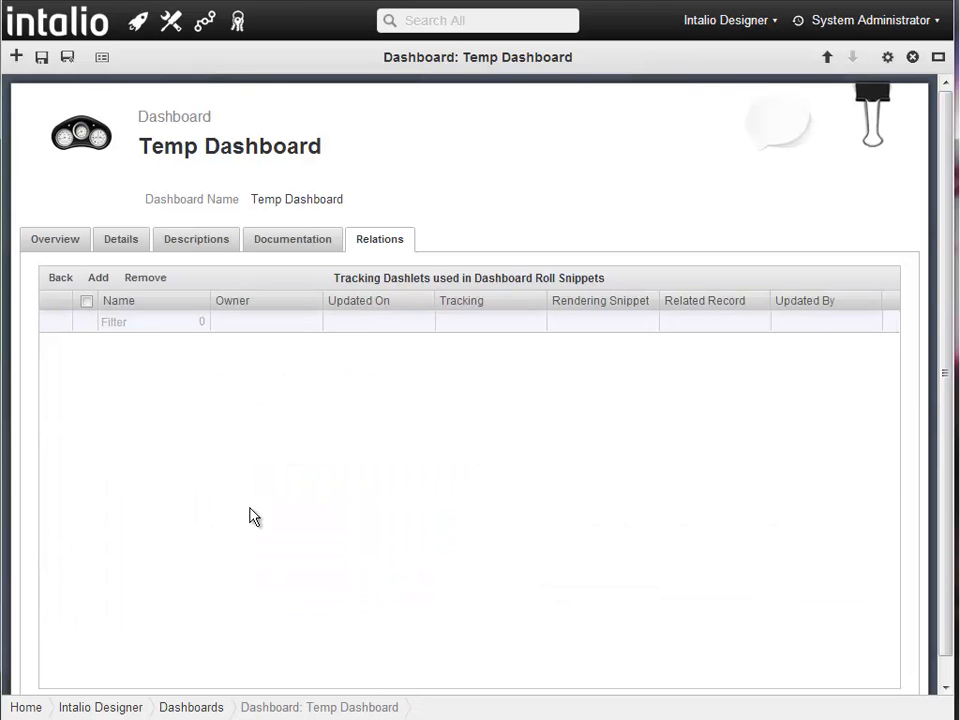
click(98, 281)
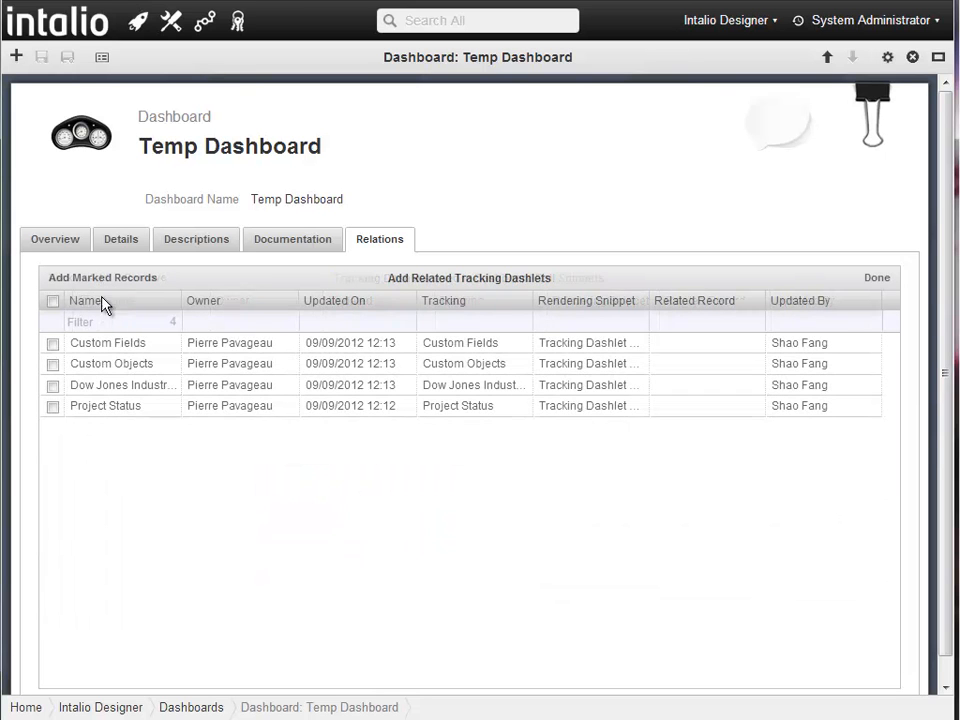
click(52, 343)
click(53, 364)
click(53, 406)
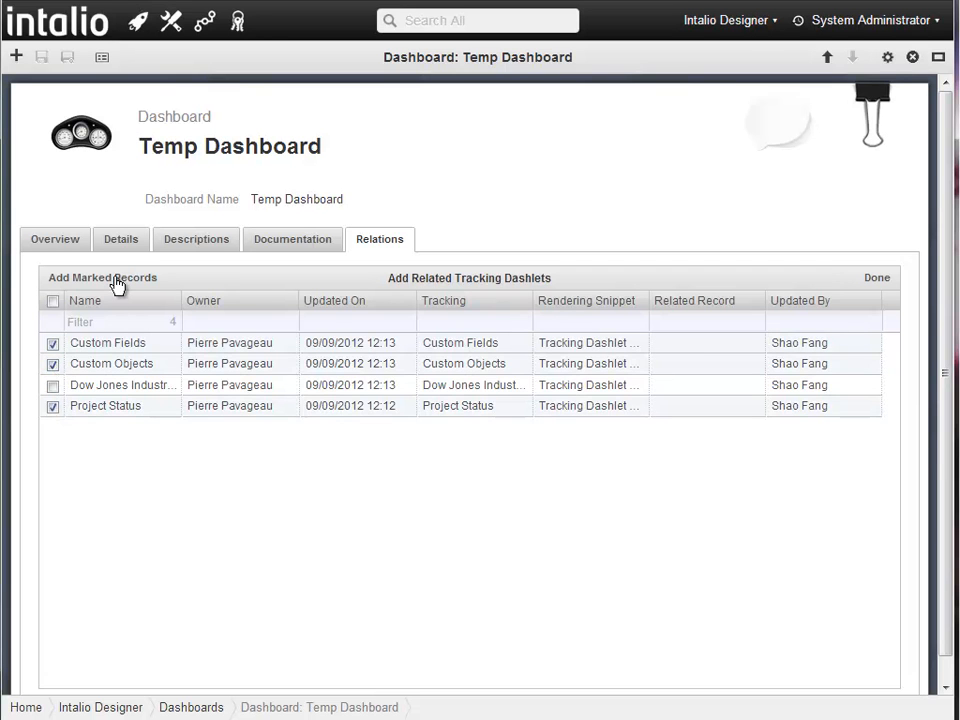
click(877, 279)
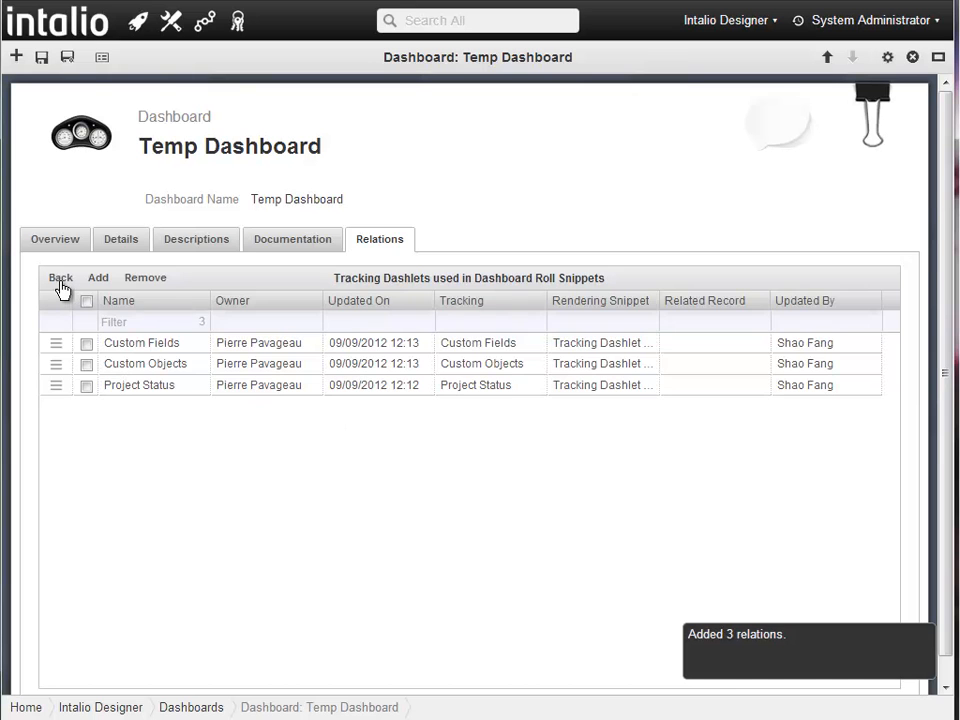
click(60, 281)
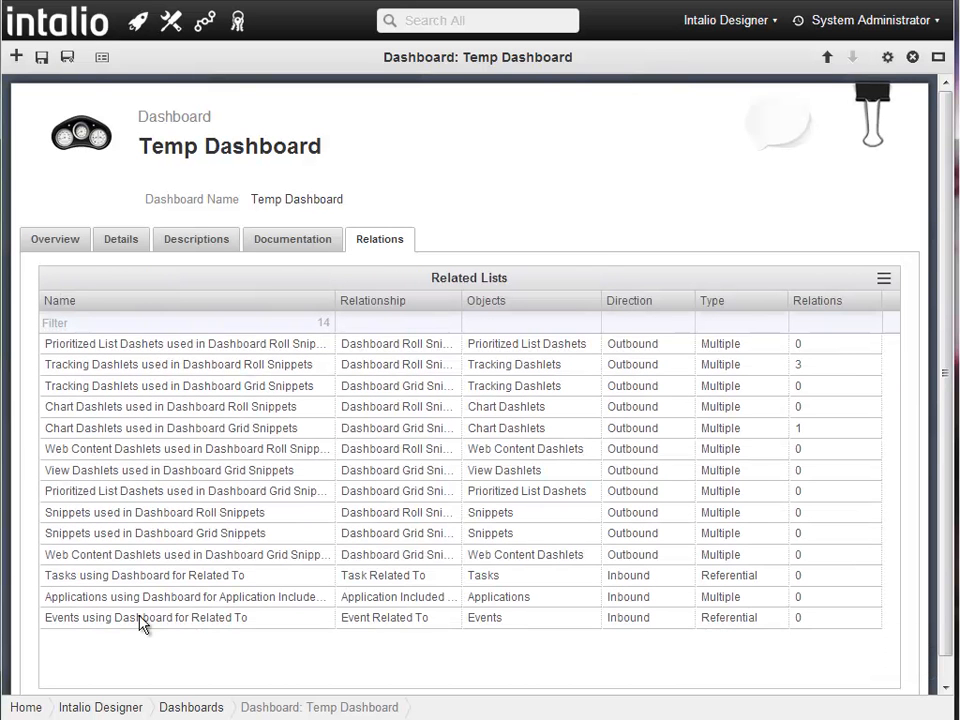
- Link the CNN dashlet under Web Content Dashlets used in Dashboard Roll Snippets
click(115, 457)
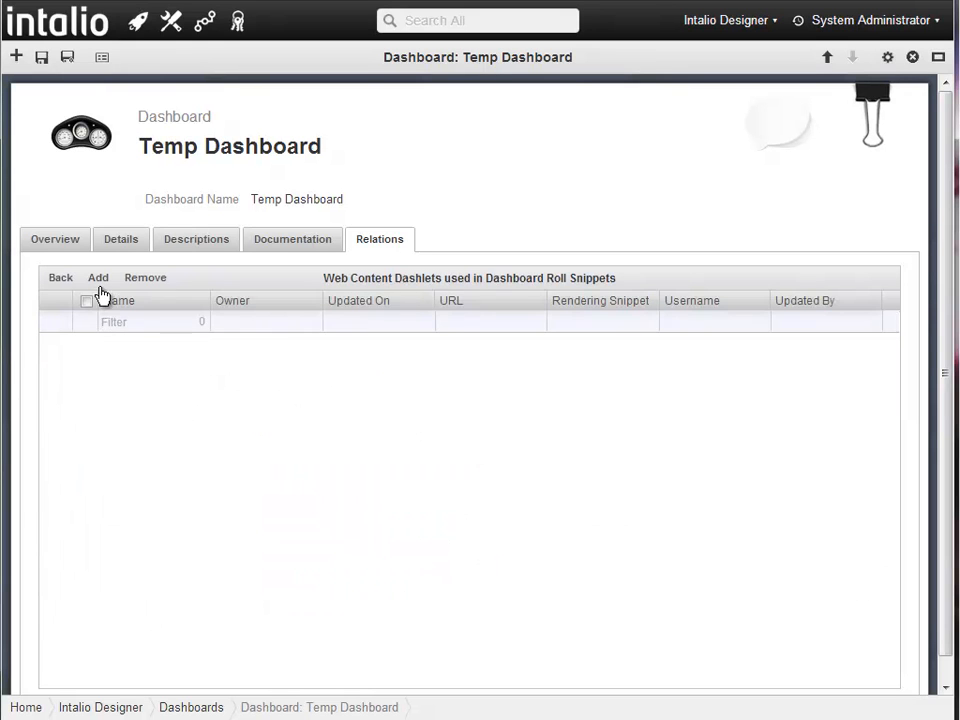
click(98, 280)
click(52, 344)
click(93, 280)
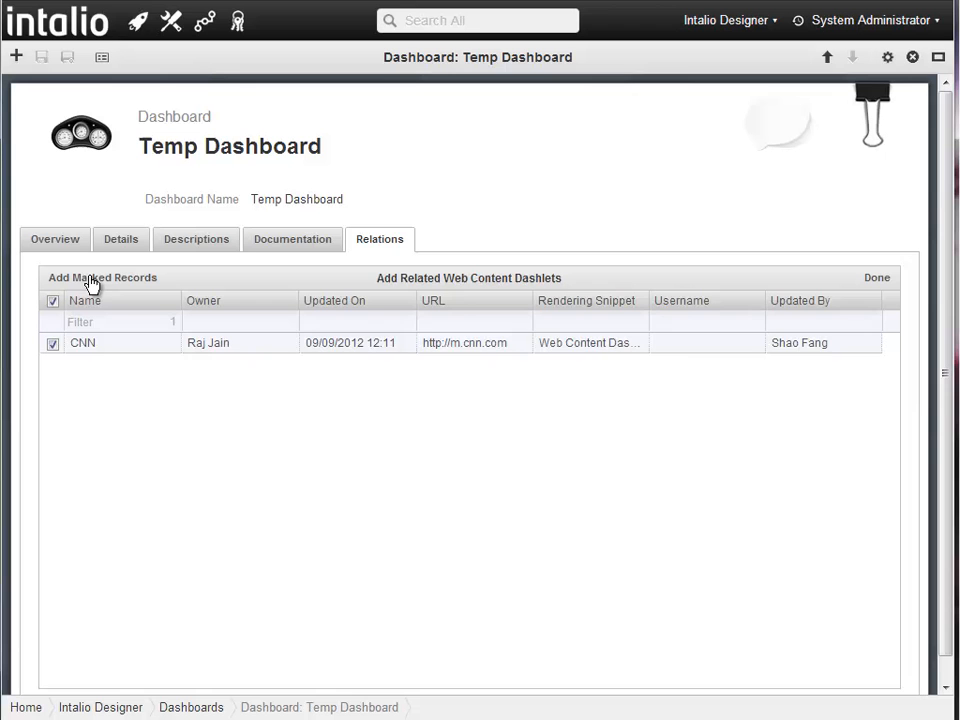
click(880, 282)
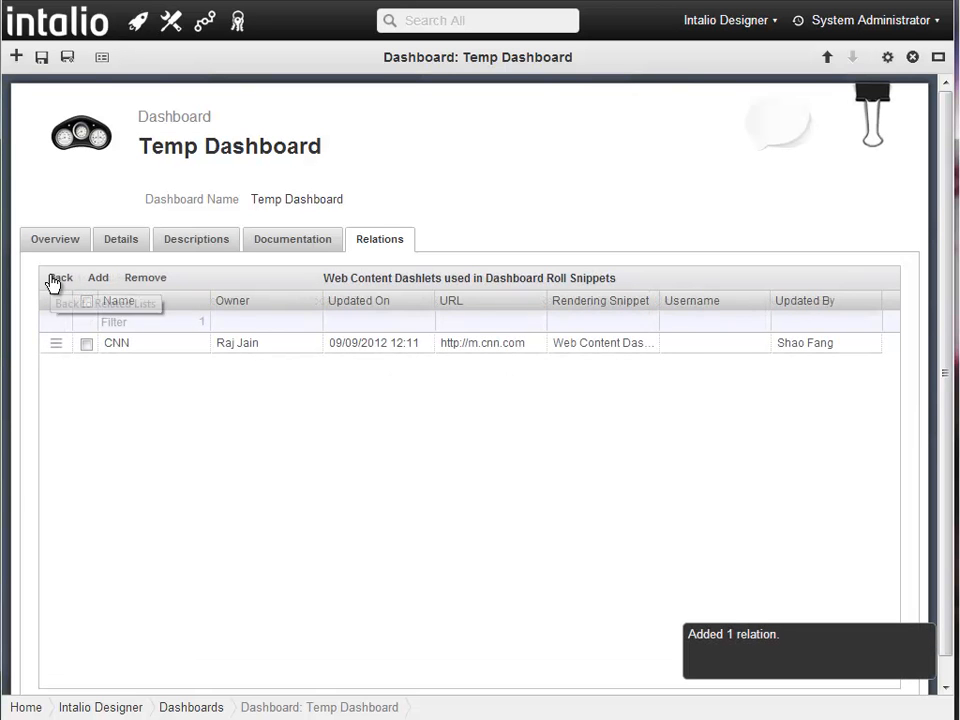
click(53, 282)
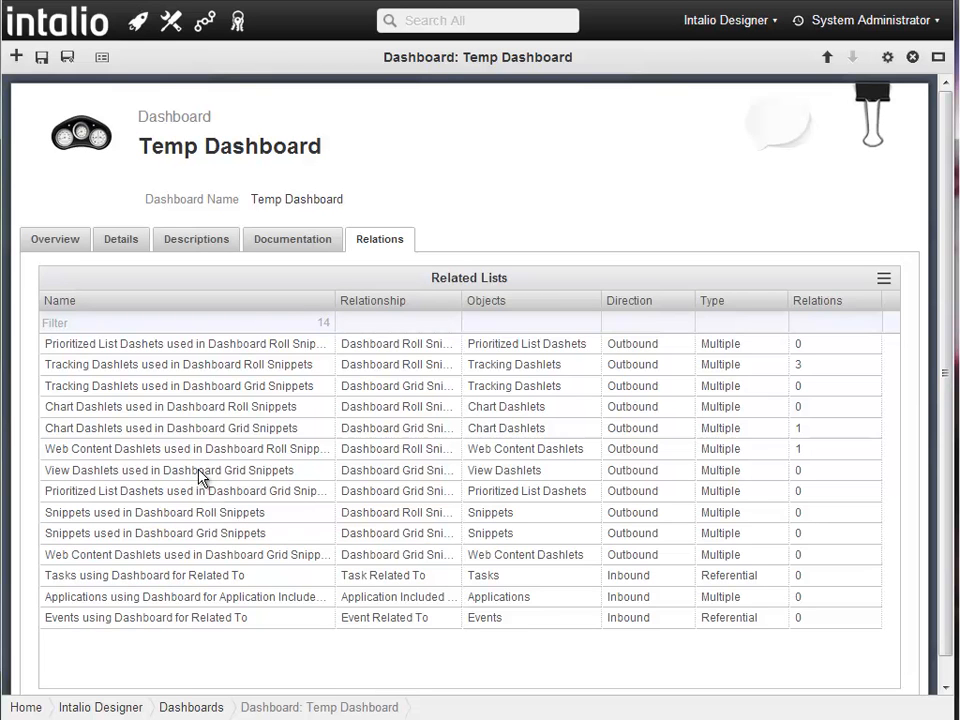
double_click(200, 478)
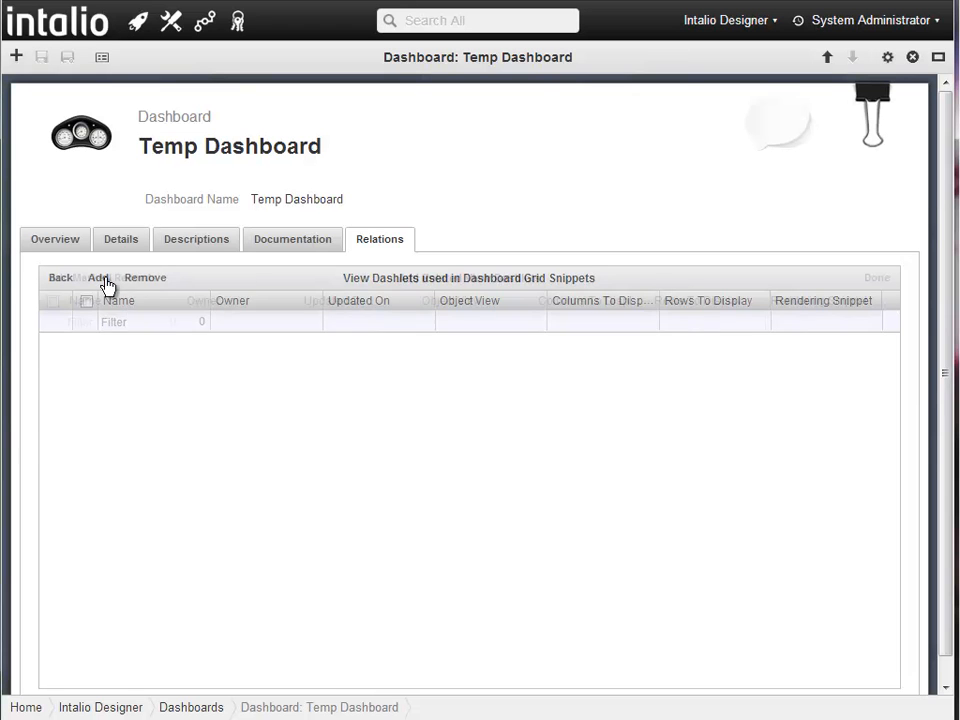
- Relate the Accounts and Bugs Fixed Today view dashlets to Temp Dashboard's grid snippets
click(103, 282)
click(52, 343)
click(52, 364)
click(124, 277)
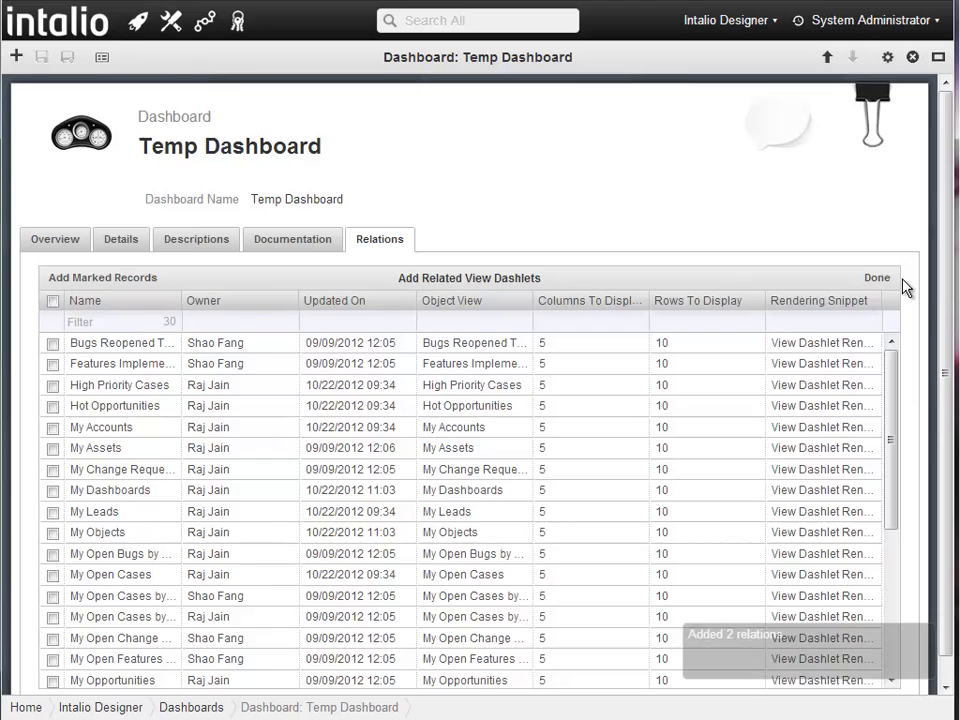
click(878, 280)
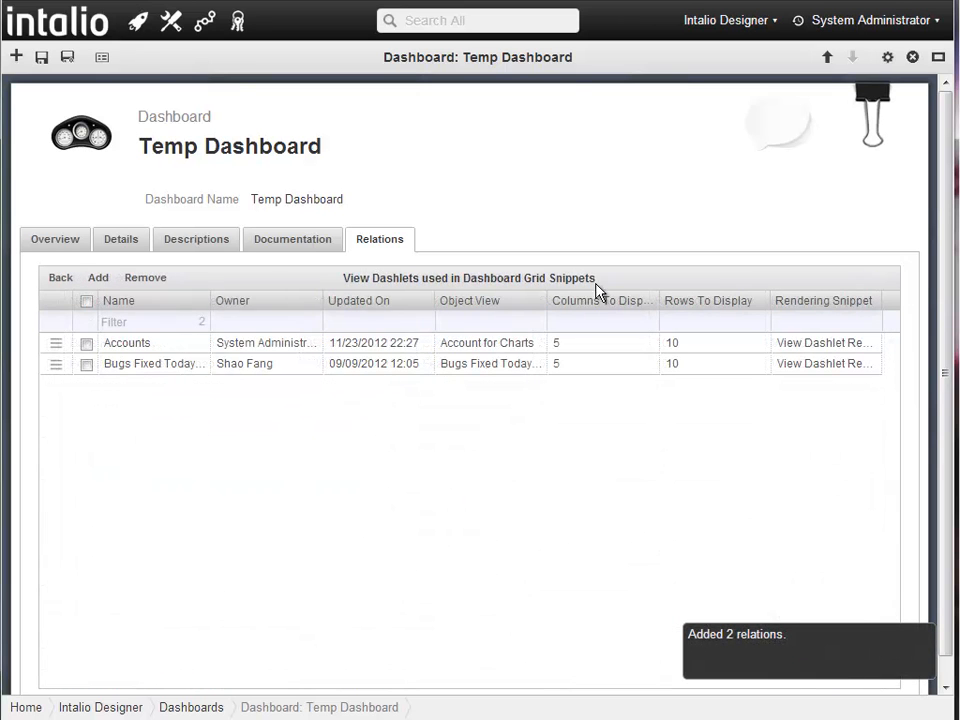
click(70, 280)
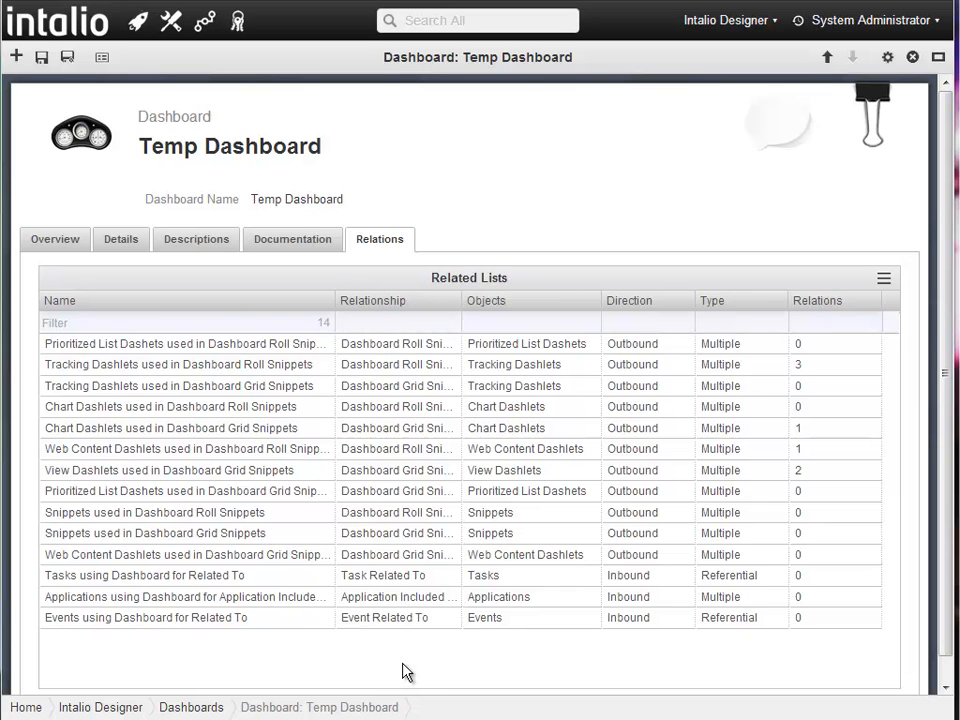
click(174, 598)
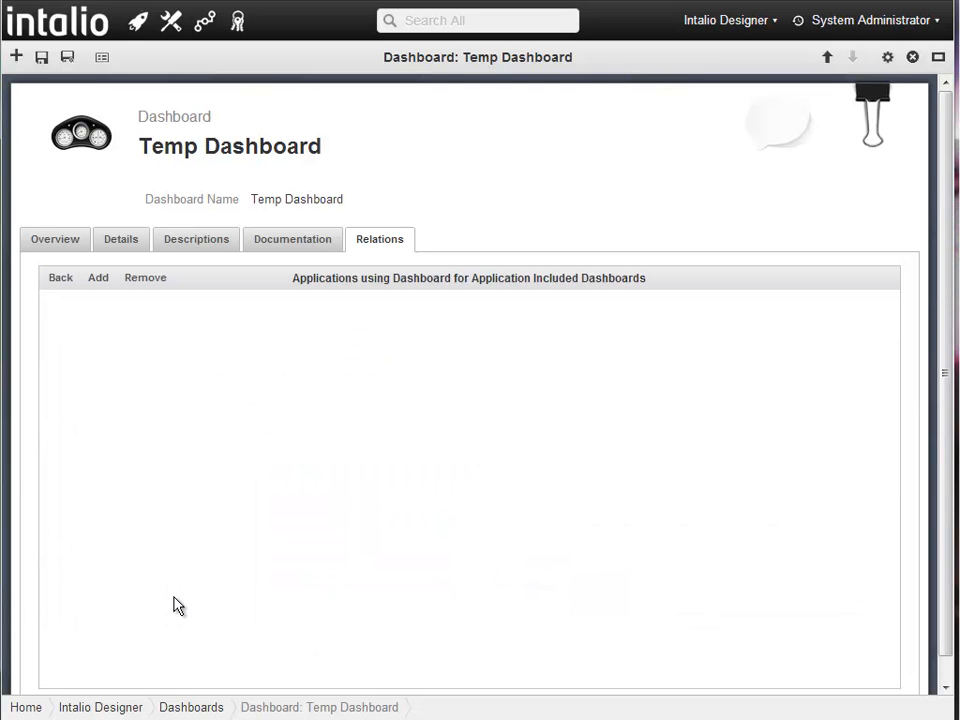
- Include Temp Dashboard in the Intalio ALM application
click(97, 280)
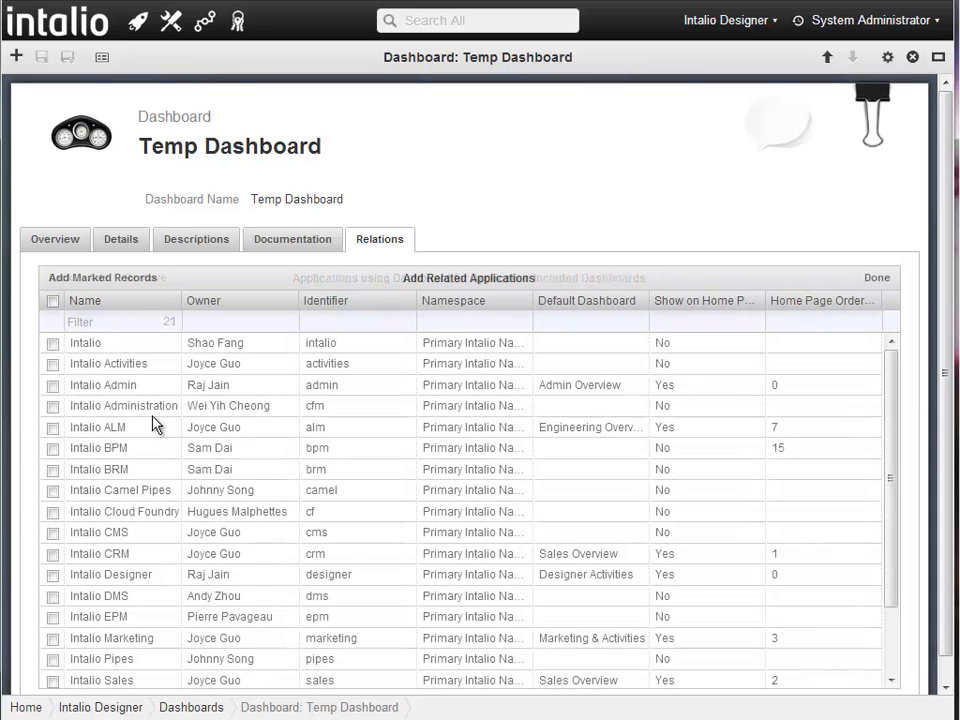
click(53, 428)
click(88, 280)
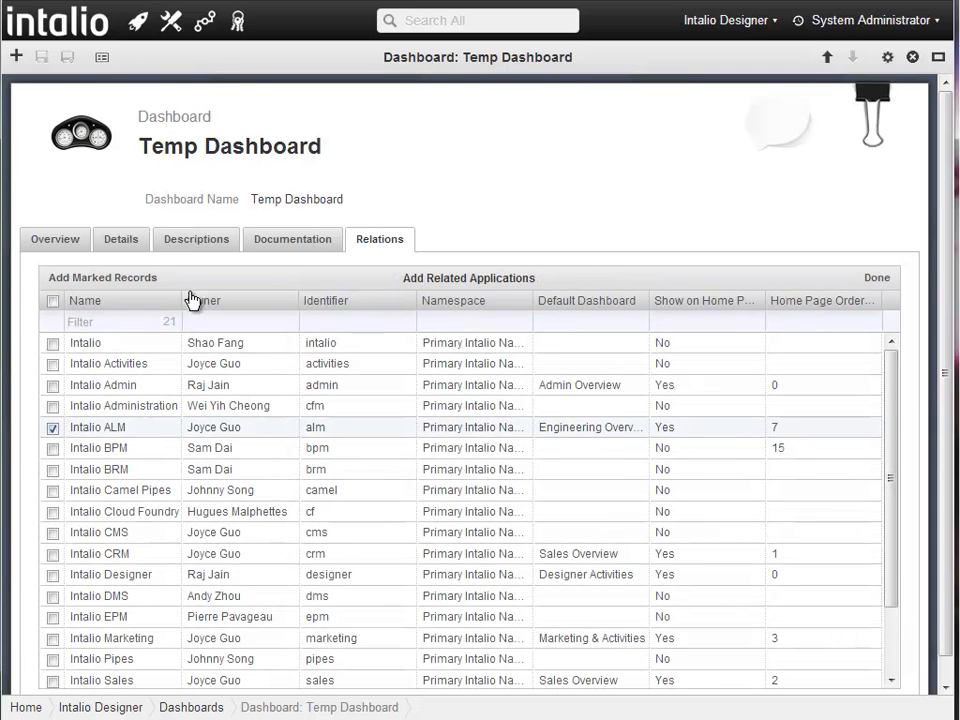
click(868, 281)
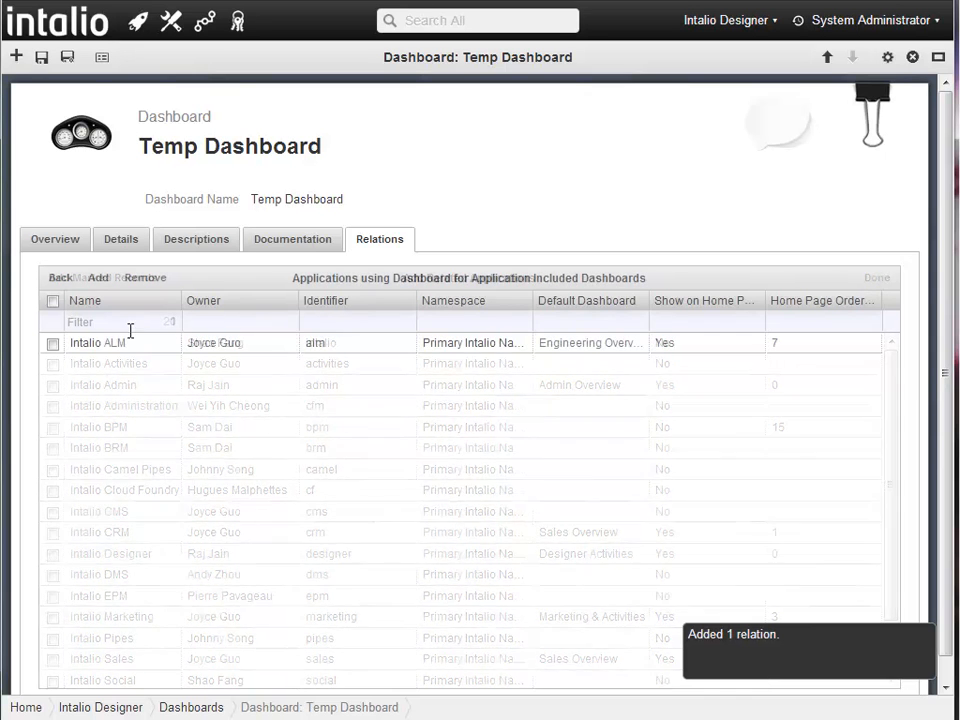
click(58, 280)
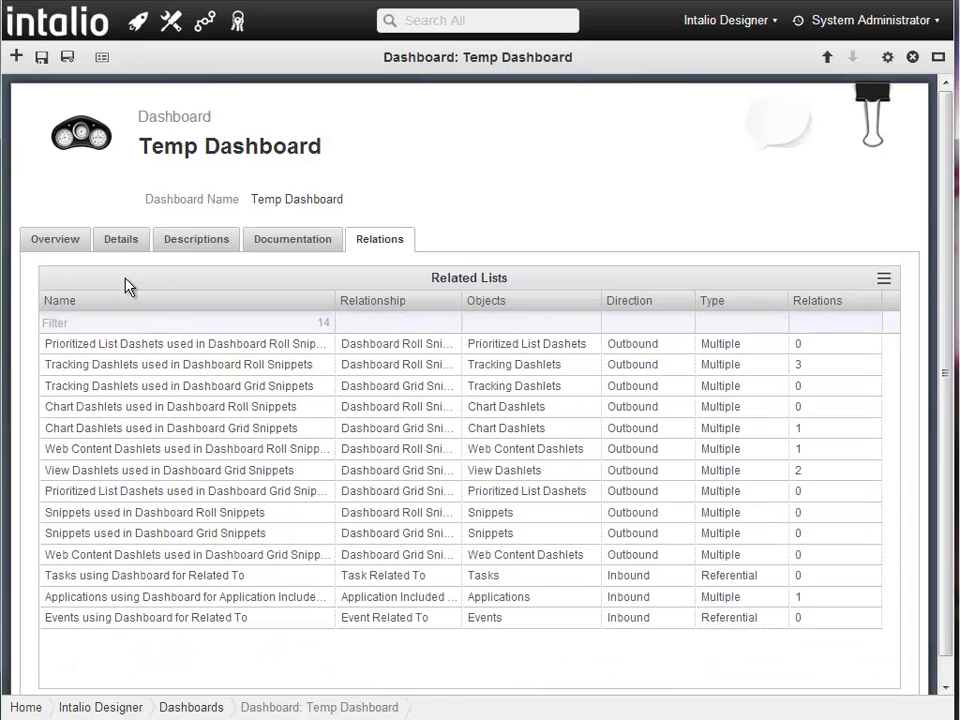
- Mark the dashboard Private in its details and save it
click(126, 240)
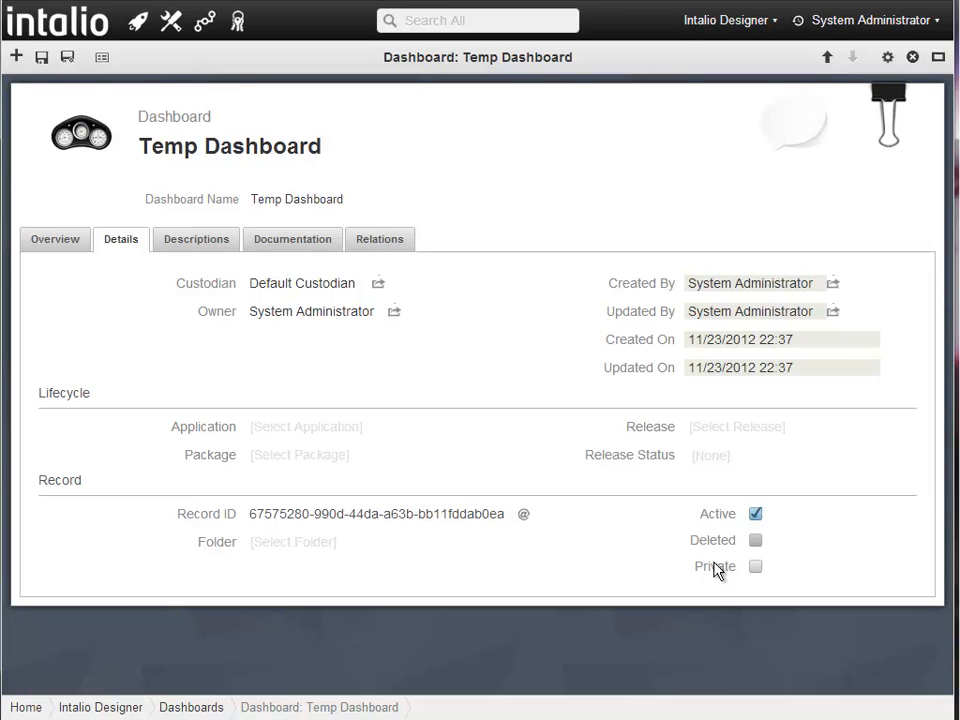
click(755, 567)
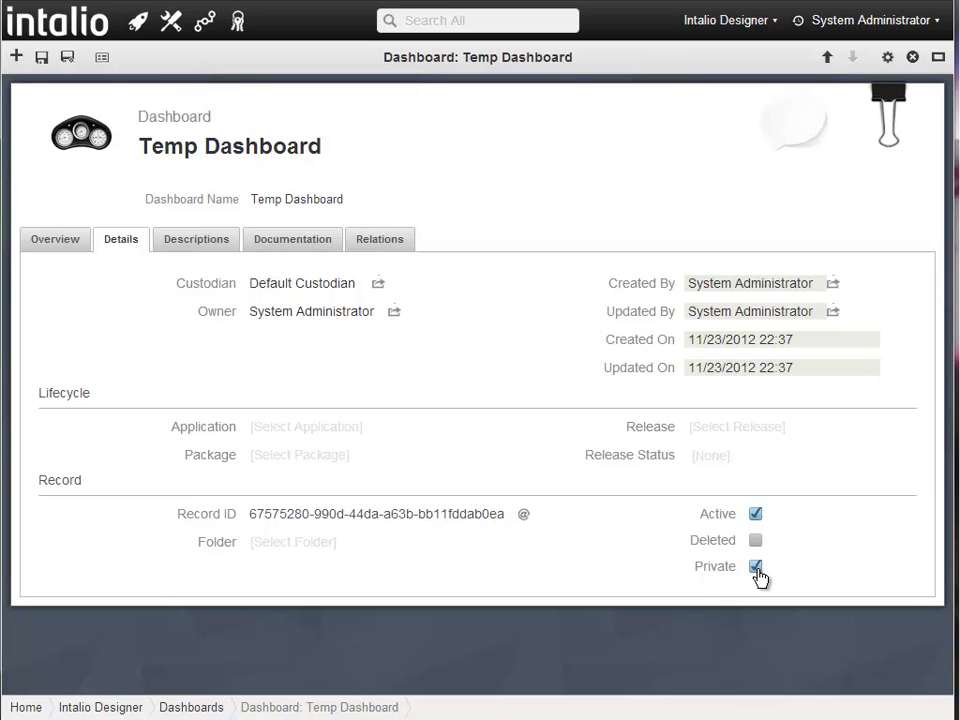
click(42, 60)
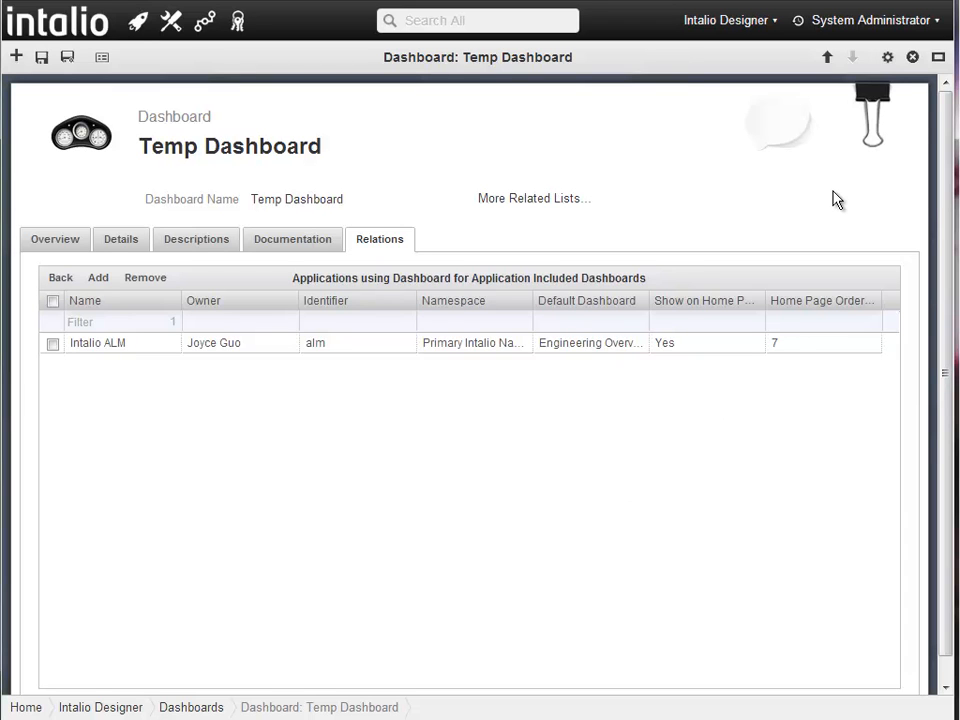
click(886, 58)
- Share the dashboard with the Developer role at All entitlement
click(810, 293)
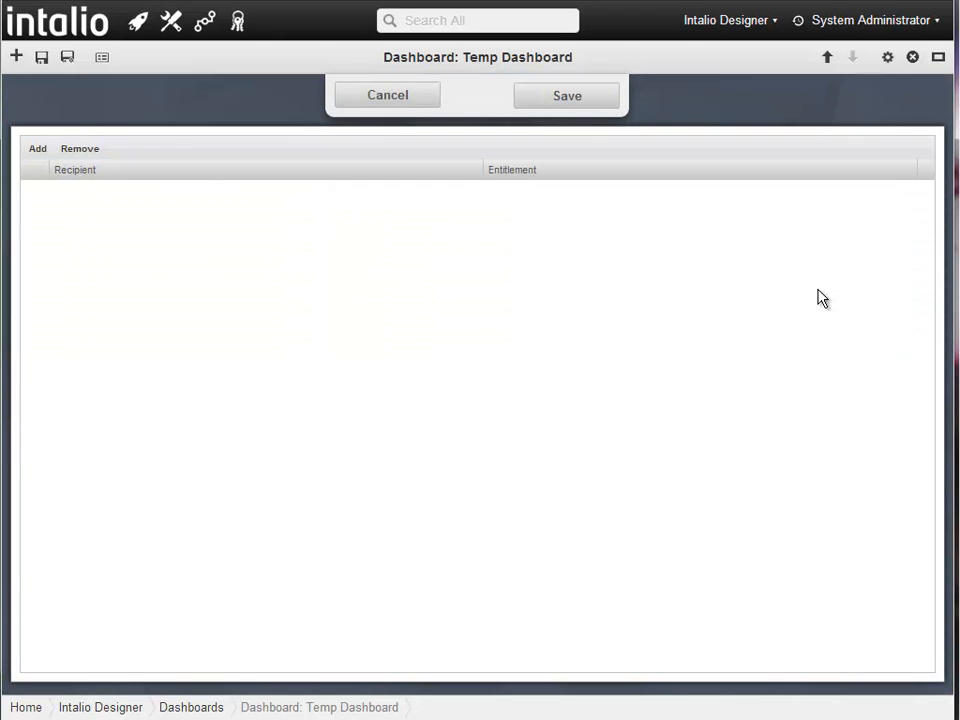
click(40, 150)
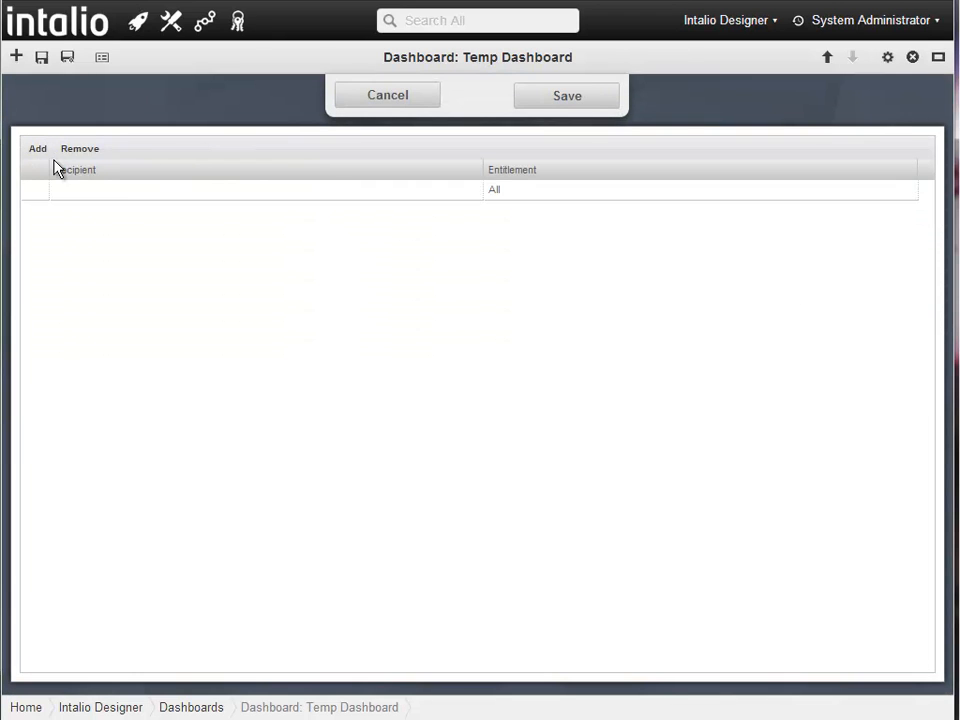
click(127, 191)
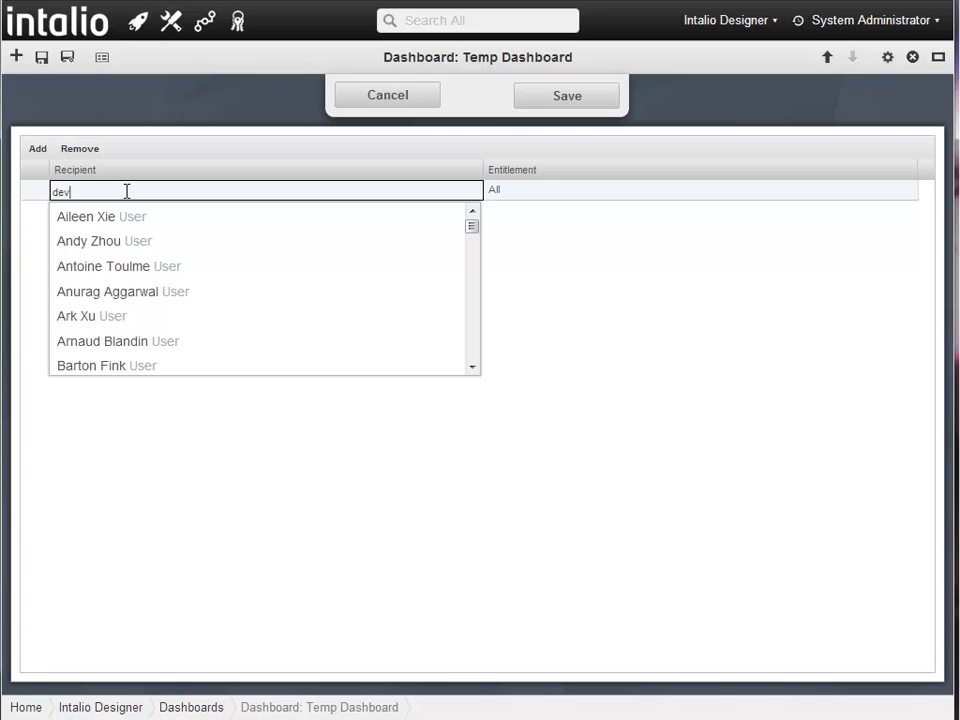
text(deve)
click(139, 218)
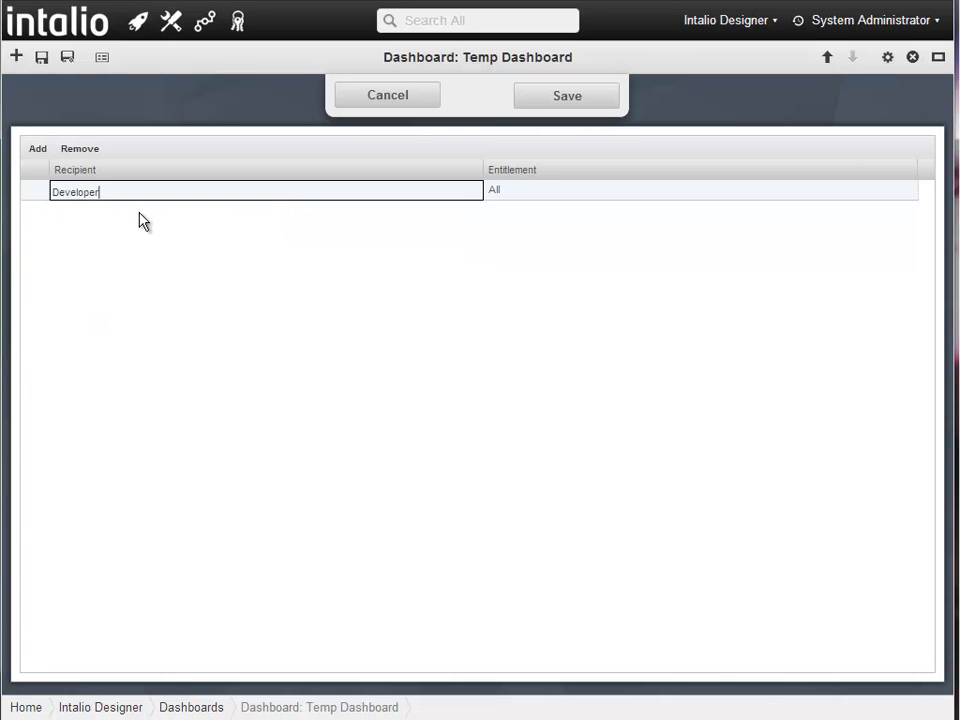
key(Tab)
click(34, 149)
- Add the Engineering Manager role with All entitlement and save the sharing settings
click(88, 209)
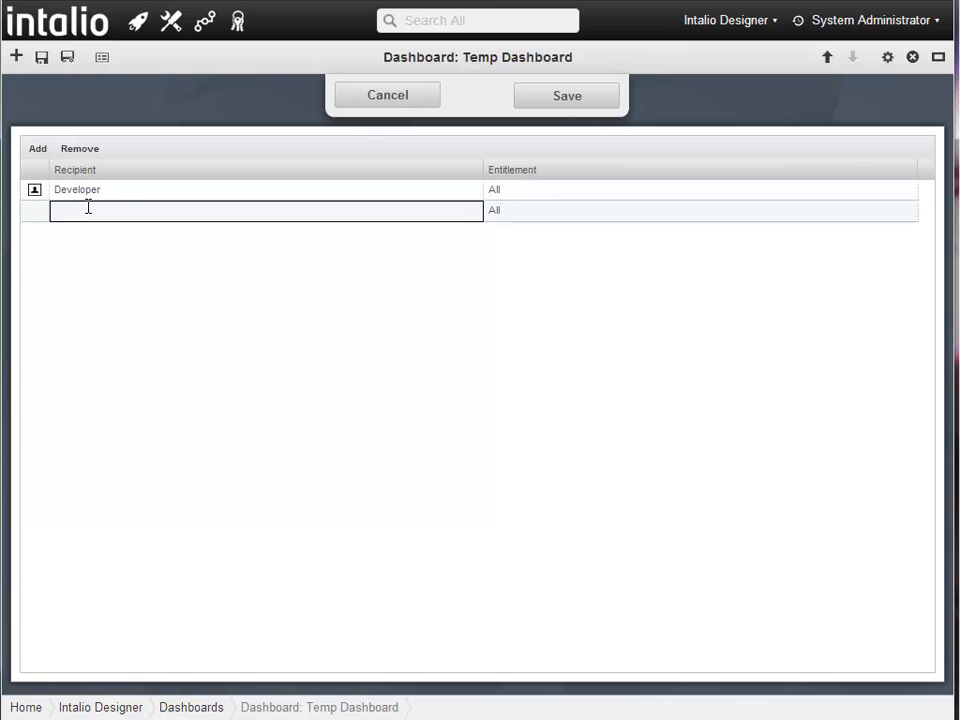
text(engine)
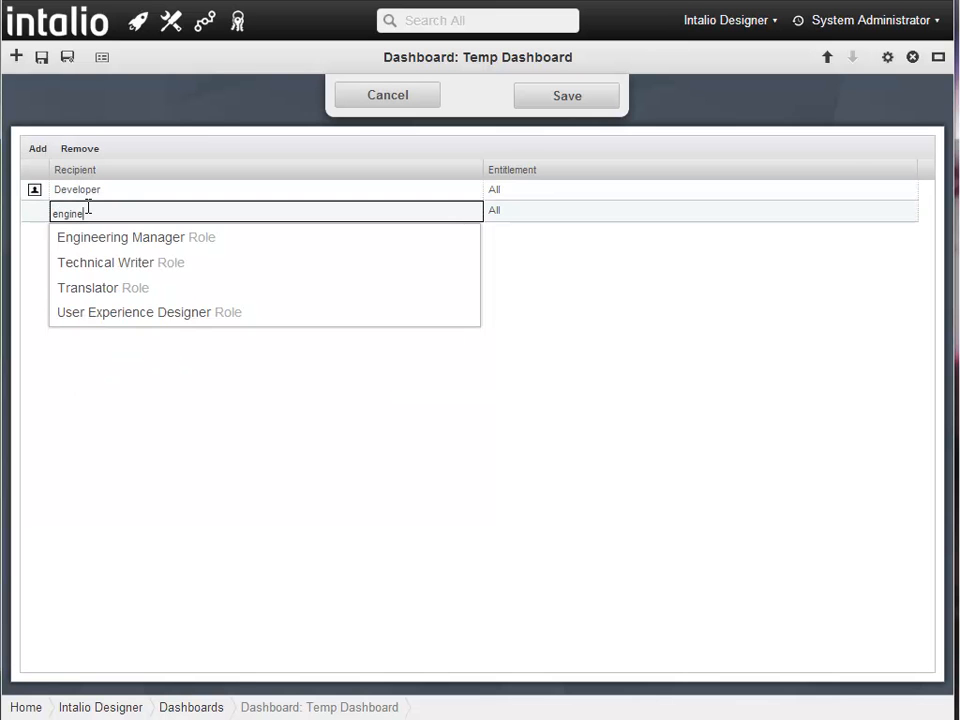
click(103, 233)
key(Tab)
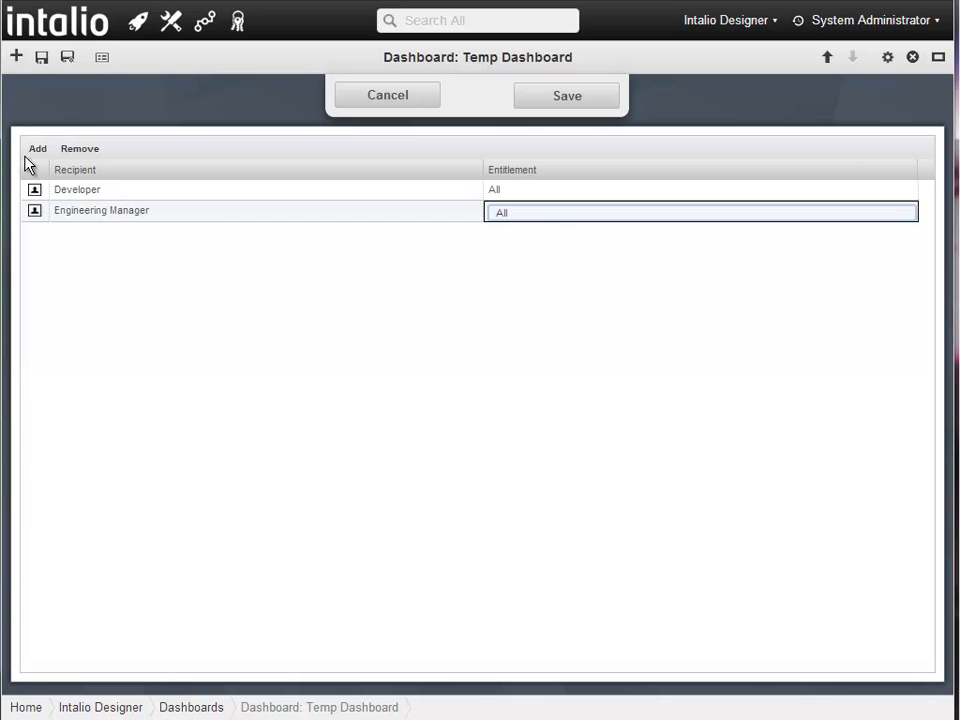
click(37, 149)
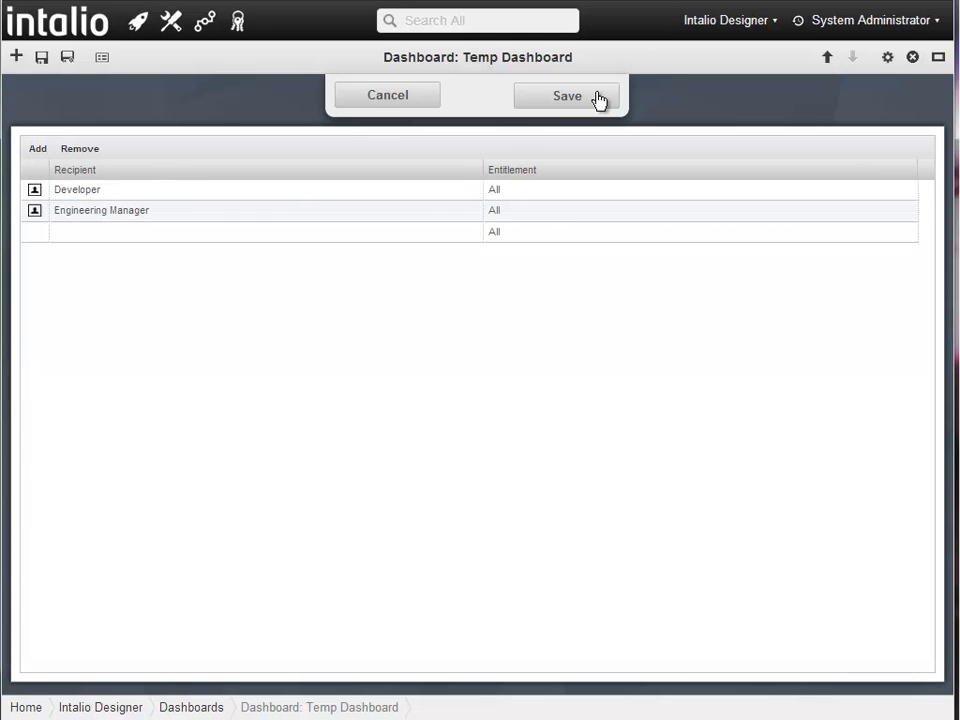
click(589, 100)
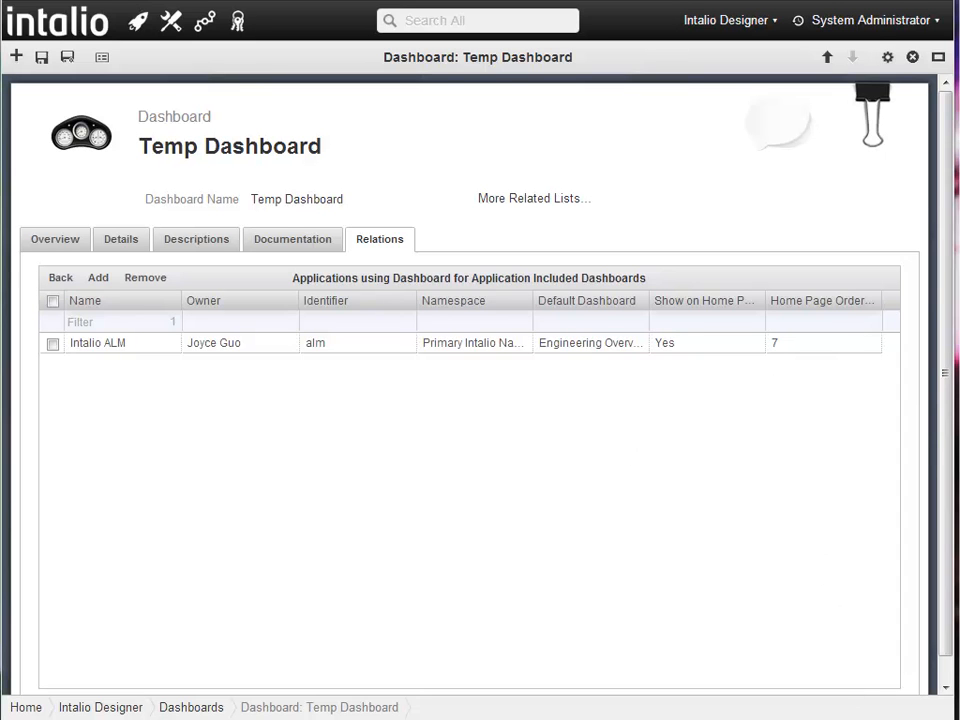
click(912, 57)
- Log out through the User Panel and sign back in with the account password
click(866, 20)
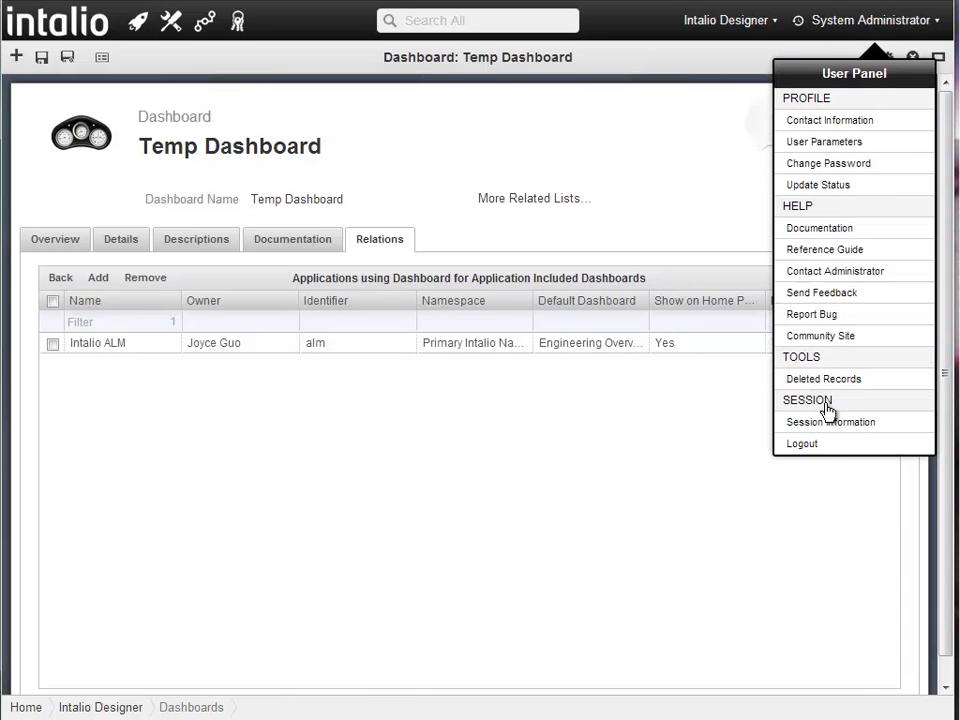
click(822, 446)
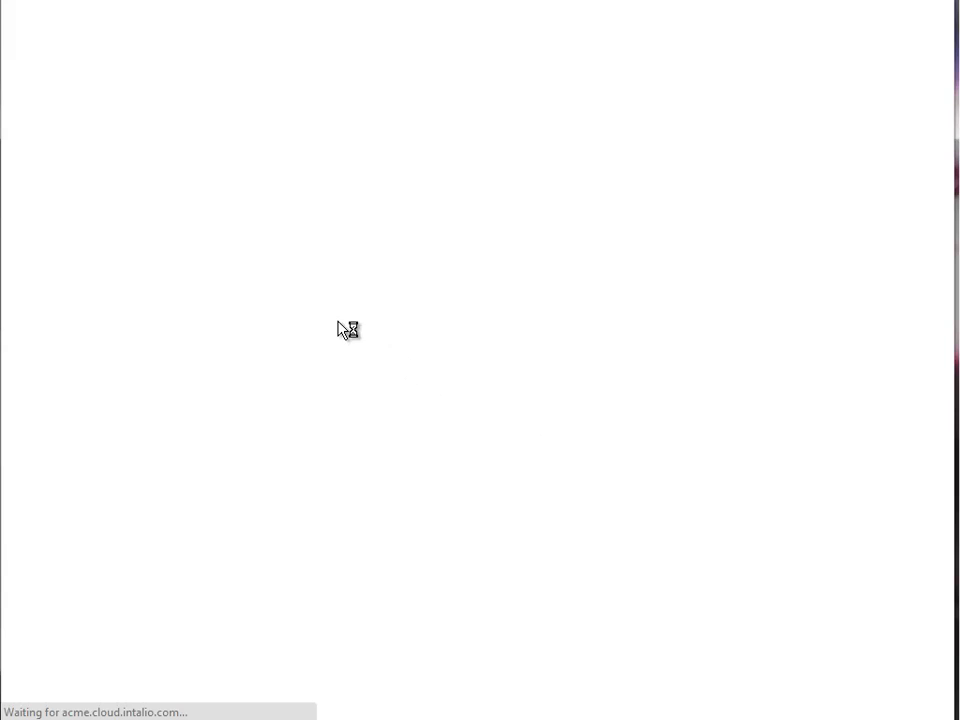
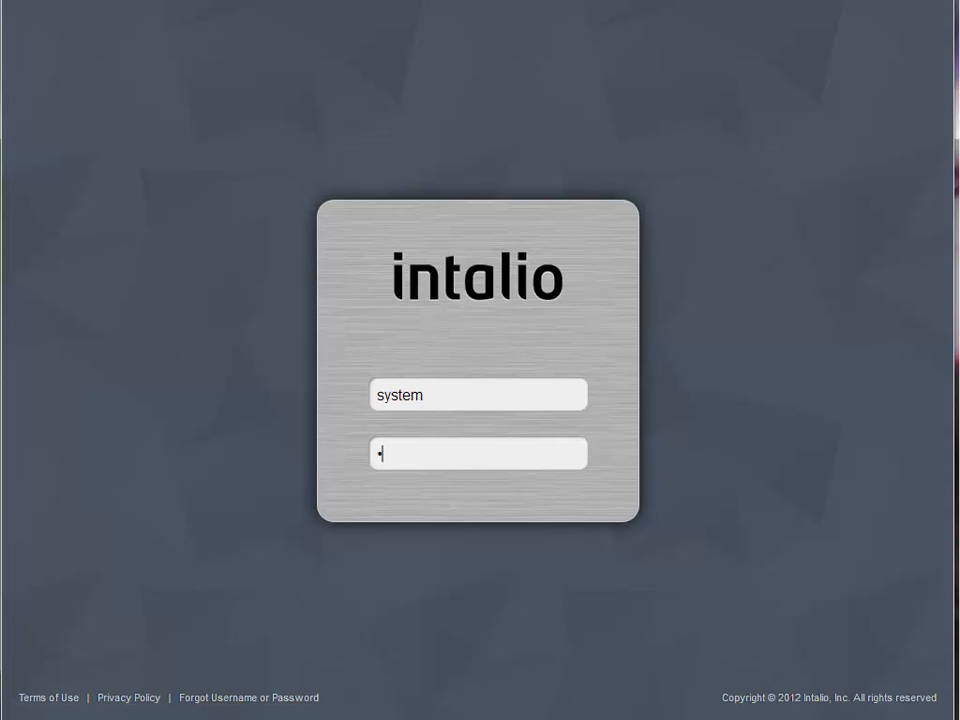
key(Return)
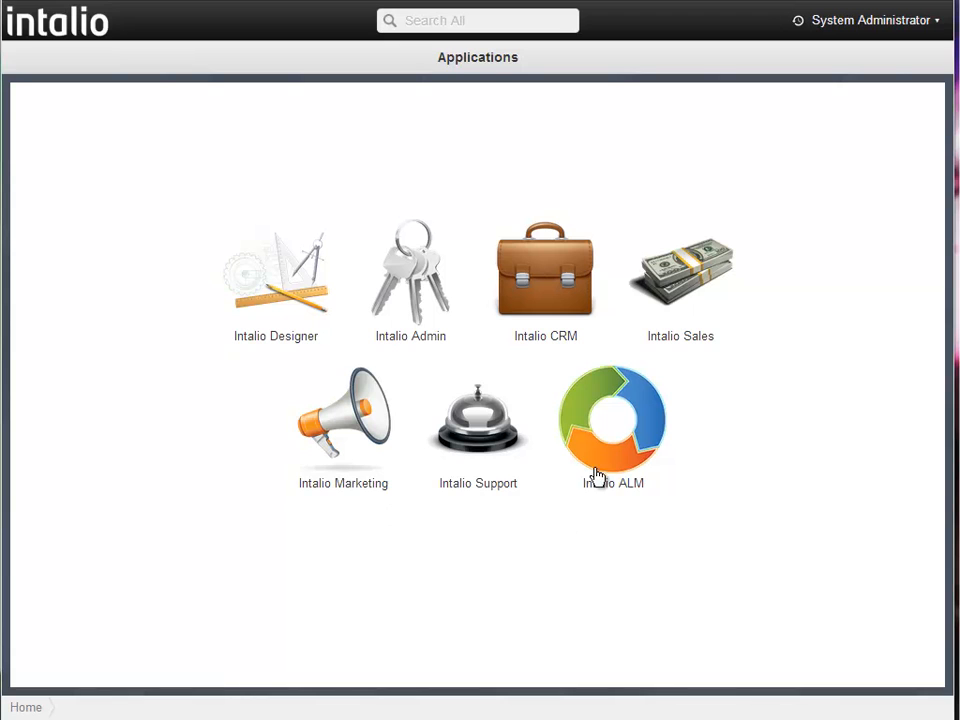
- Open Intalio ALM and display Temp Dashboard from the Dashboards list
click(612, 443)
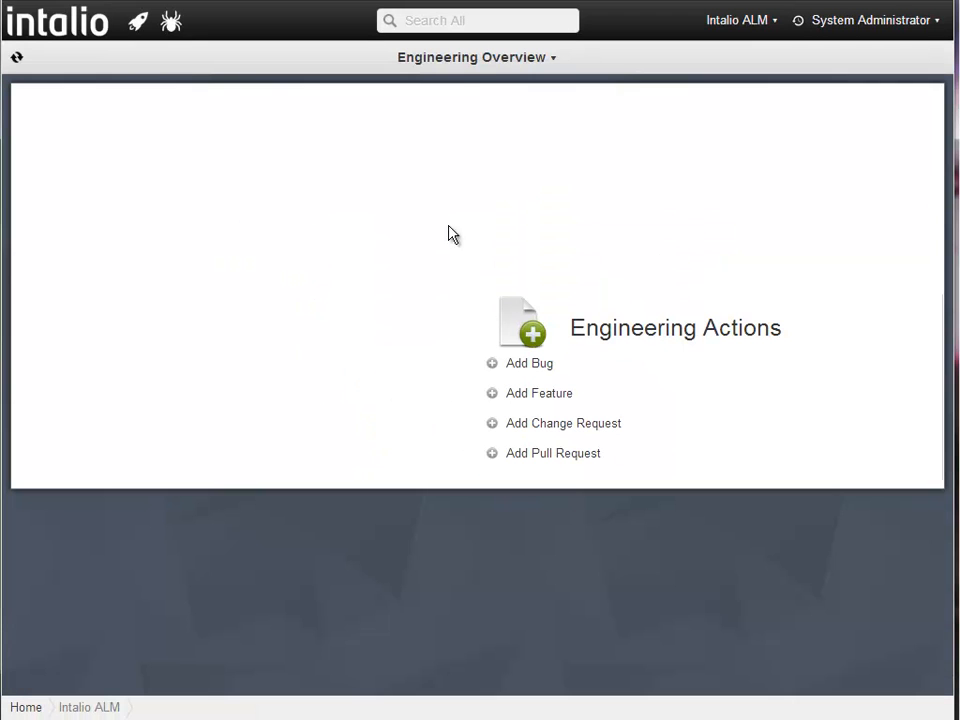
click(484, 60)
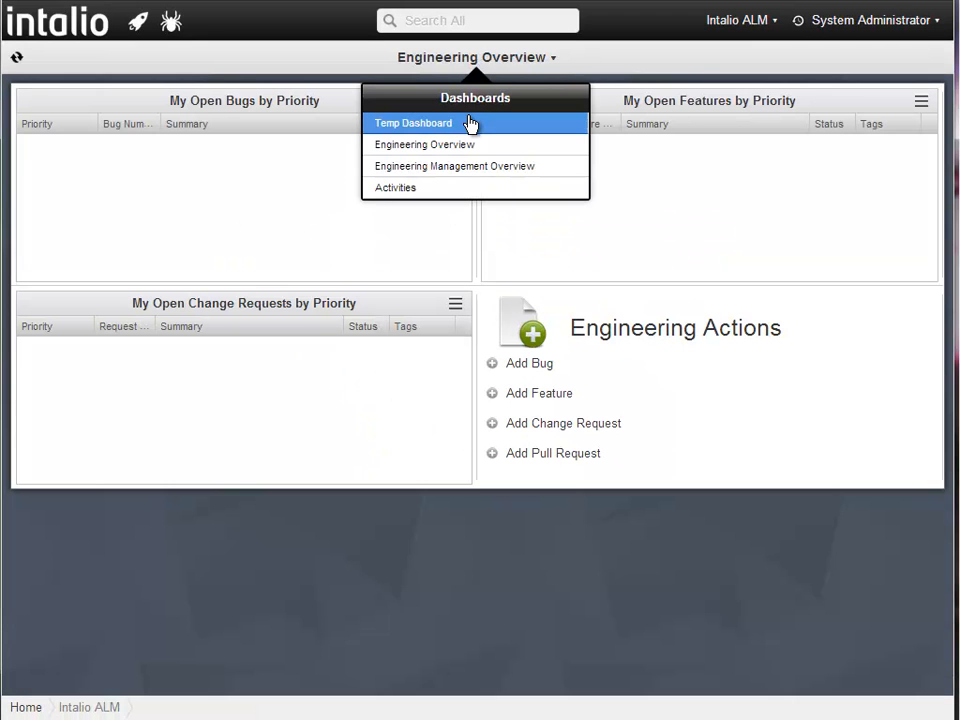
click(470, 124)
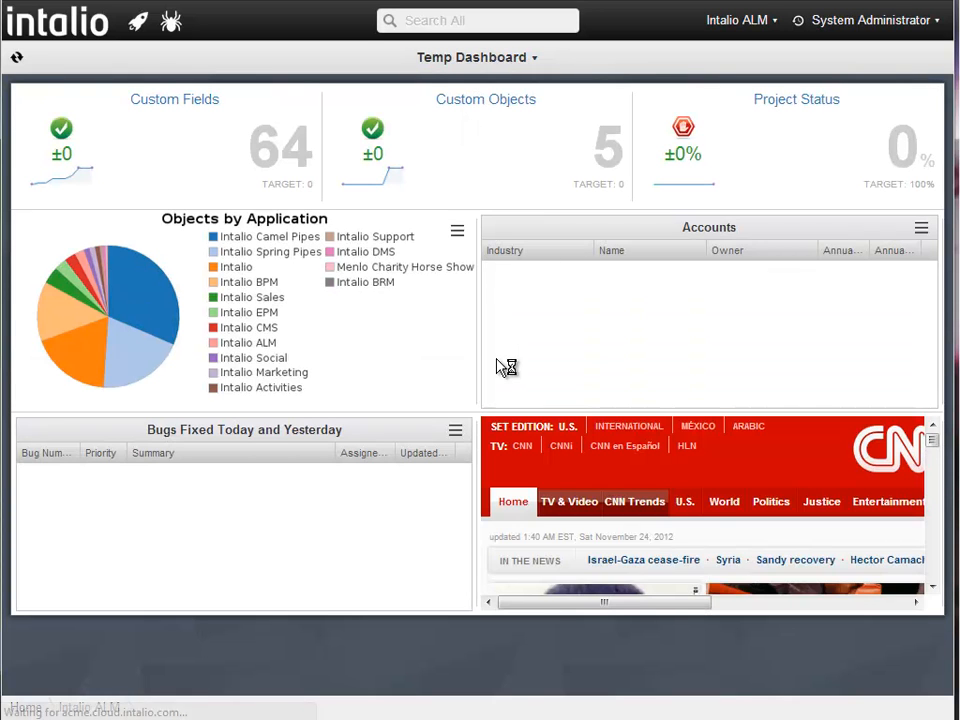